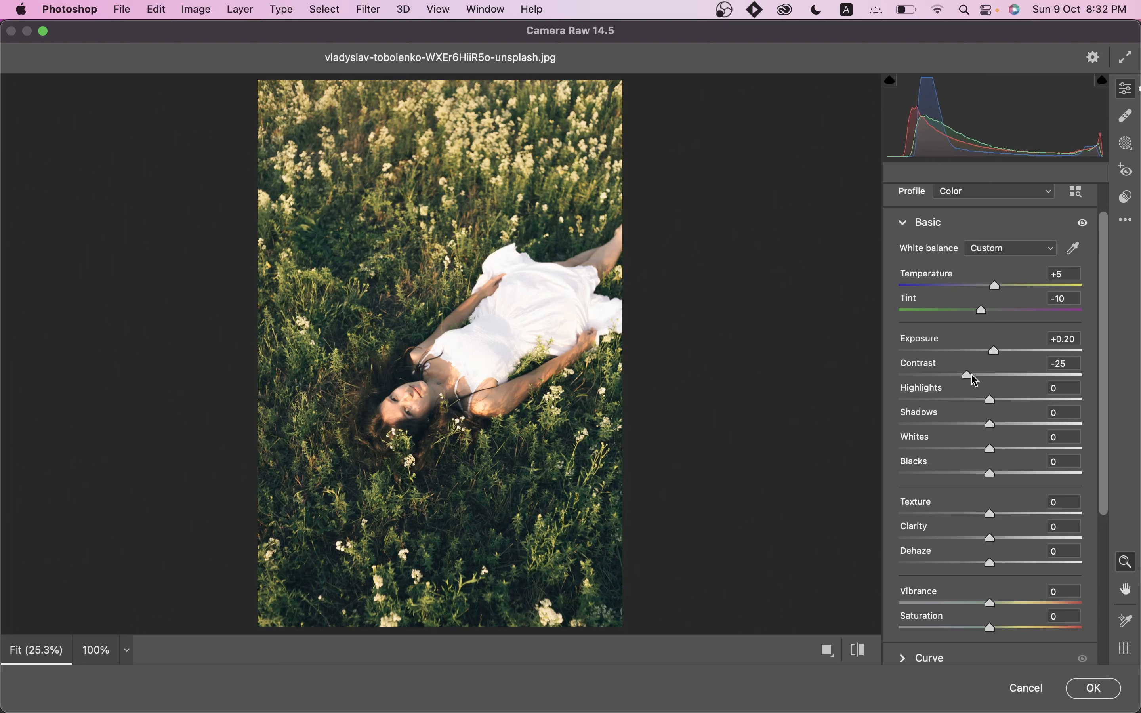
Set the basic tone adjustments to Highlights -88, Shadows +60, Whites -27 and Blacks +40.
left_click_drag(970, 398, 915, 399)
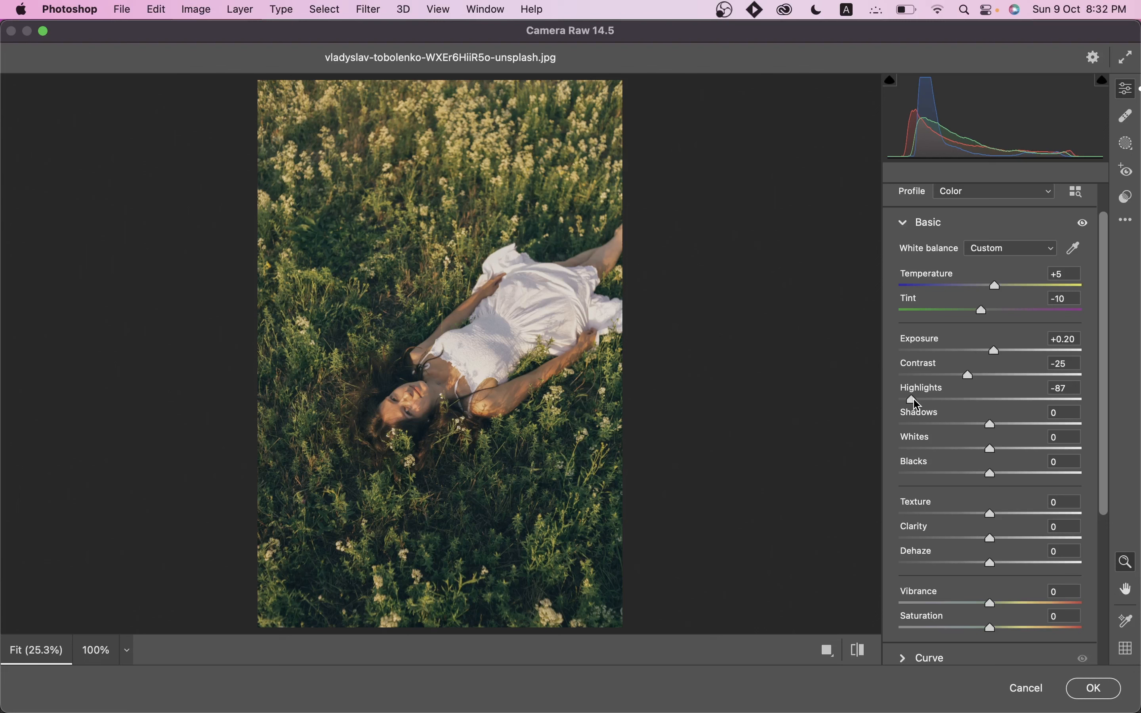
left_click_drag(985, 426, 1045, 428)
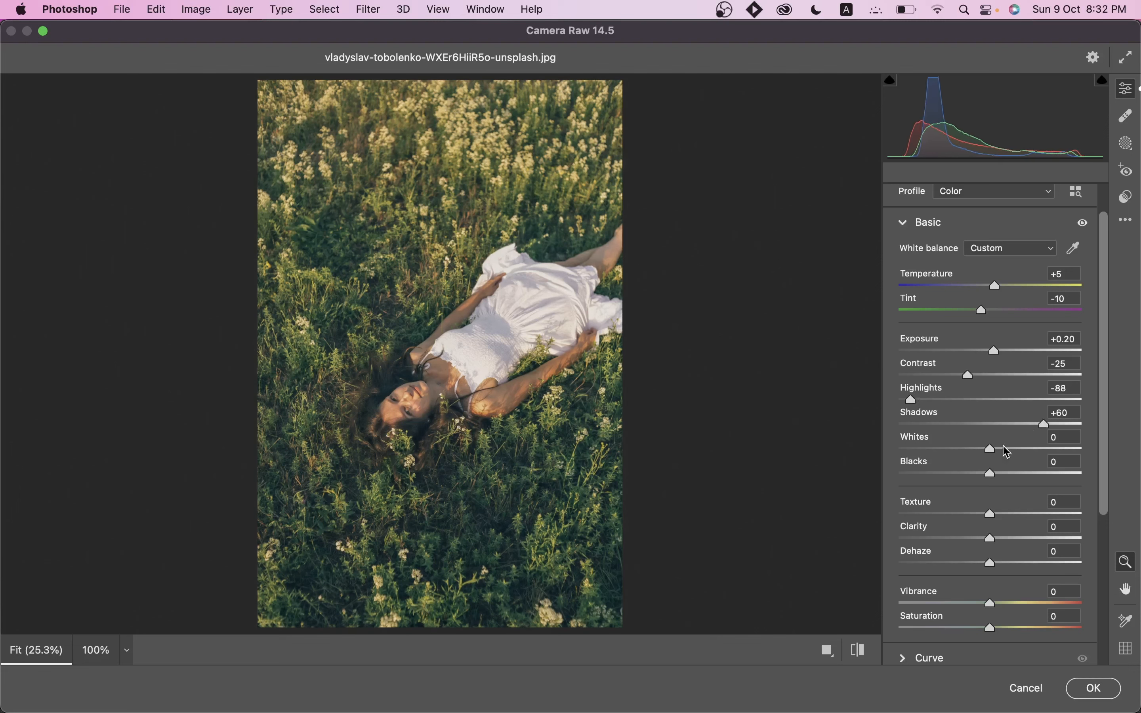
left_click_drag(948, 453, 968, 452)
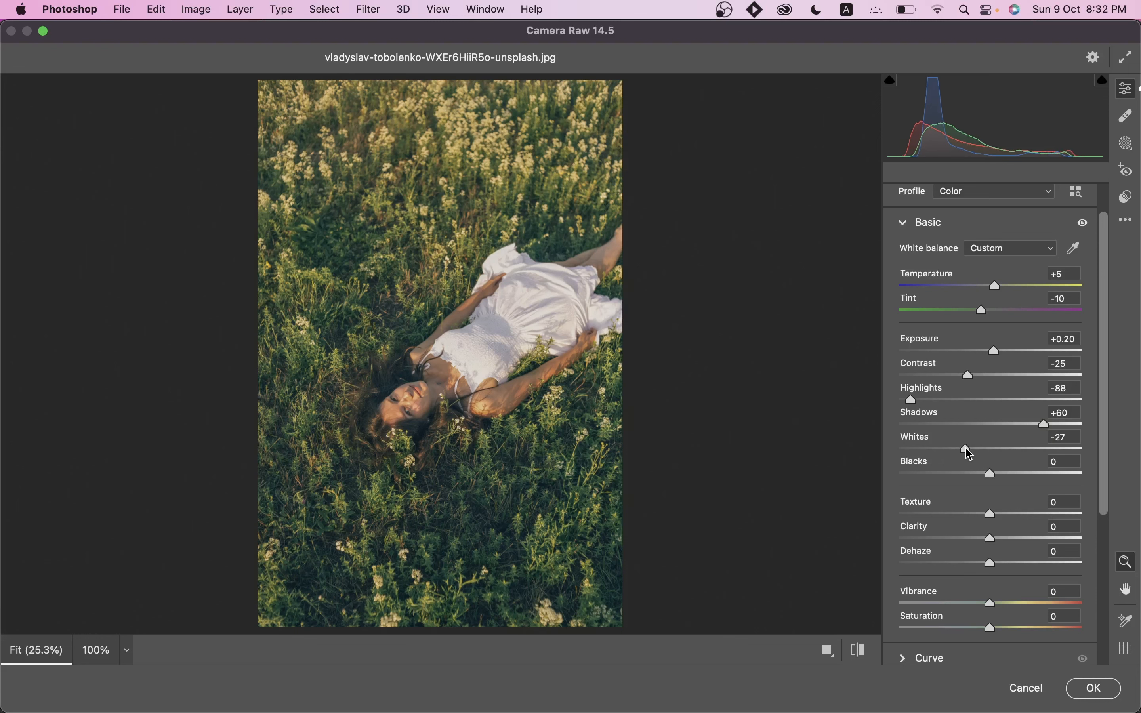
left_click_drag(1014, 474, 1032, 475)
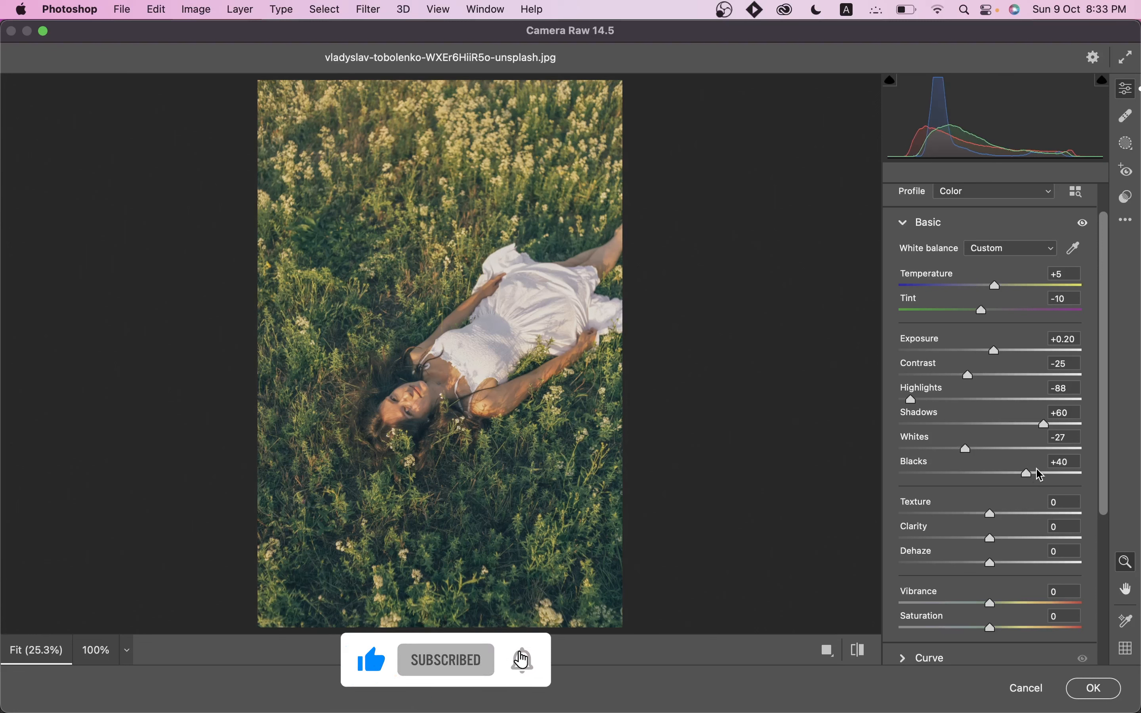
Set Clarity to +15, Vibrance to -10 and Saturation to +5 in the basic adjustments.
left_click(1007, 539)
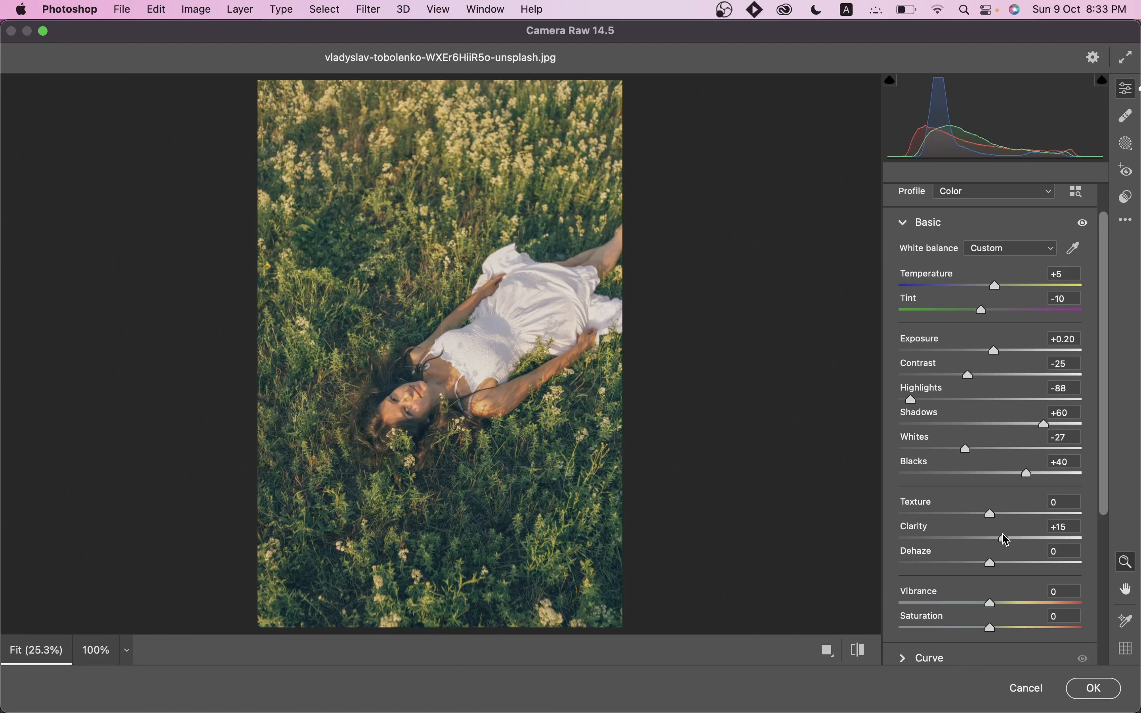
left_click_drag(1108, 336, 1106, 422)
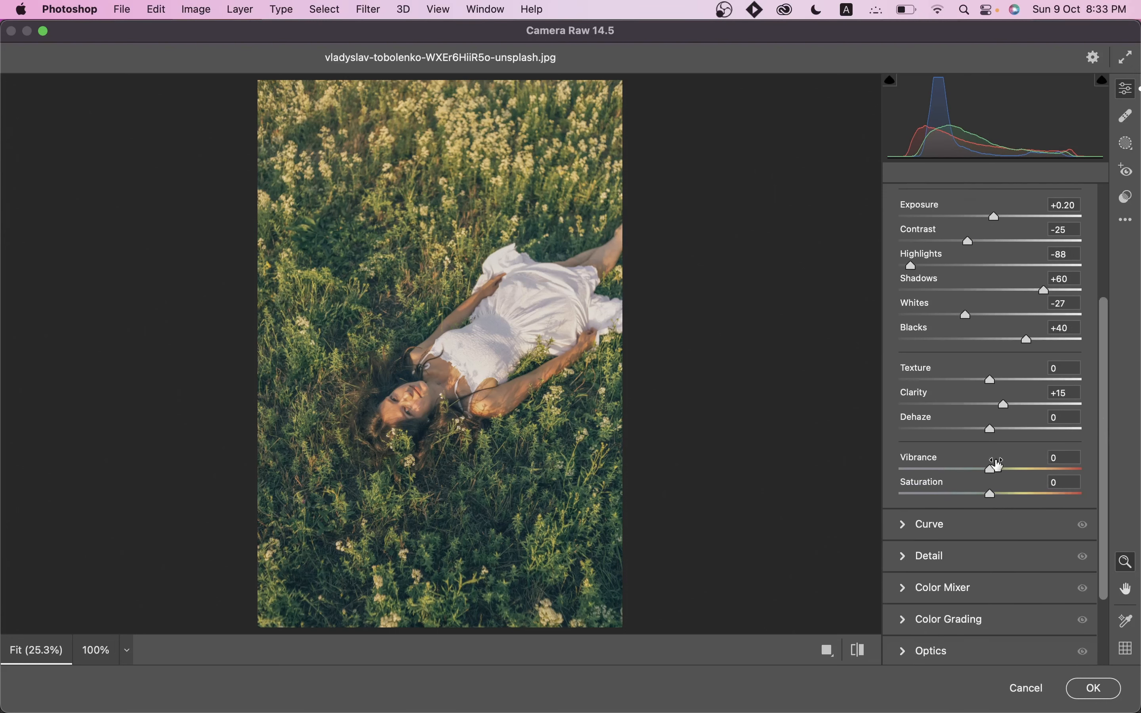
mouse_move(992, 470)
left_mouse_down()
mouse_move(970, 471)
mouse_move(982, 469)
left_mouse_up()
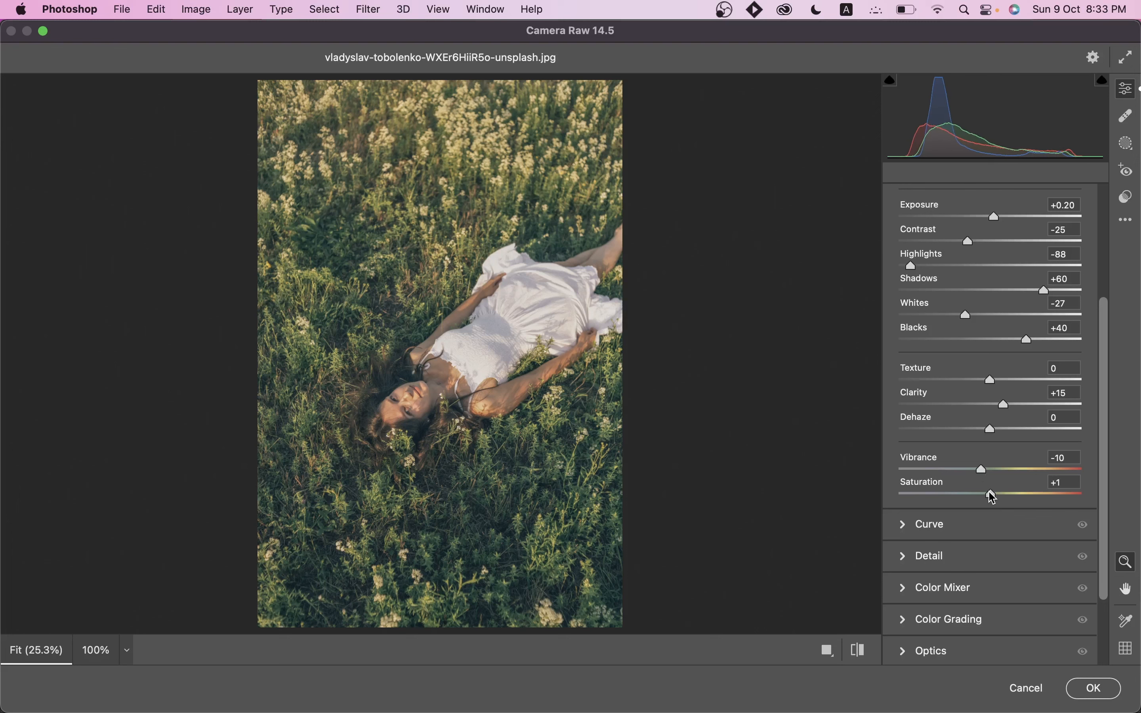
left_click_drag(991, 492, 992, 493)
Adjust the parametric curve to Highlights +5, Lights +3 and Darks -11.
left_click_drag(1108, 334, 1107, 415)
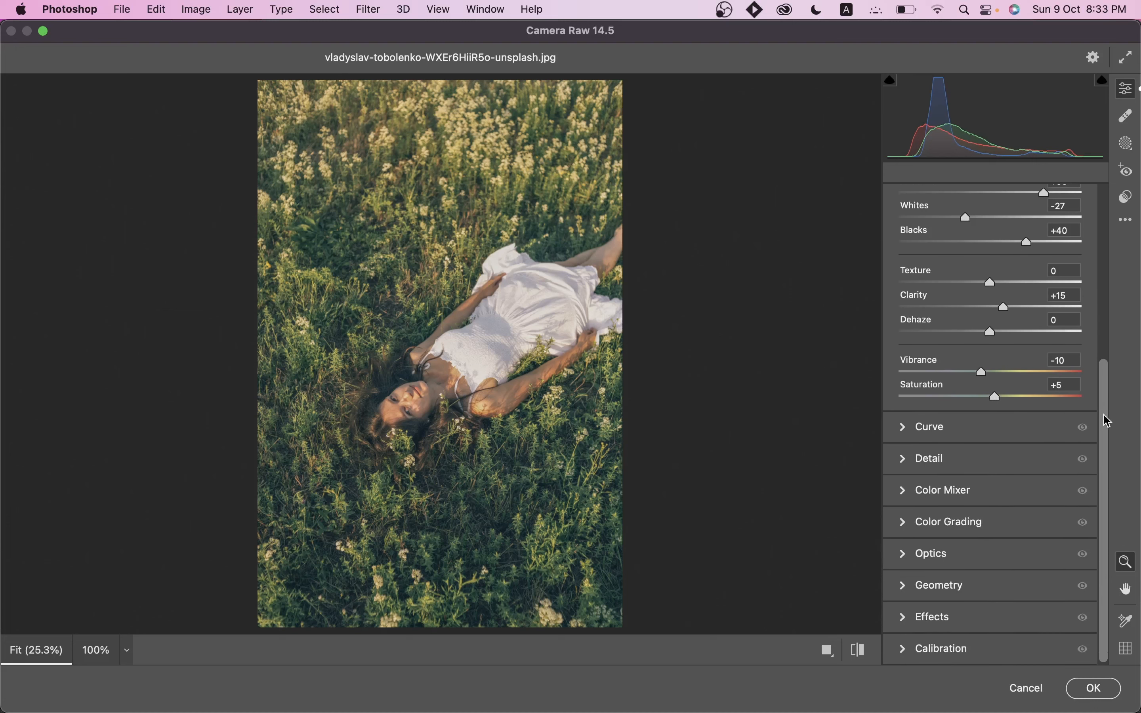
left_click(1020, 427)
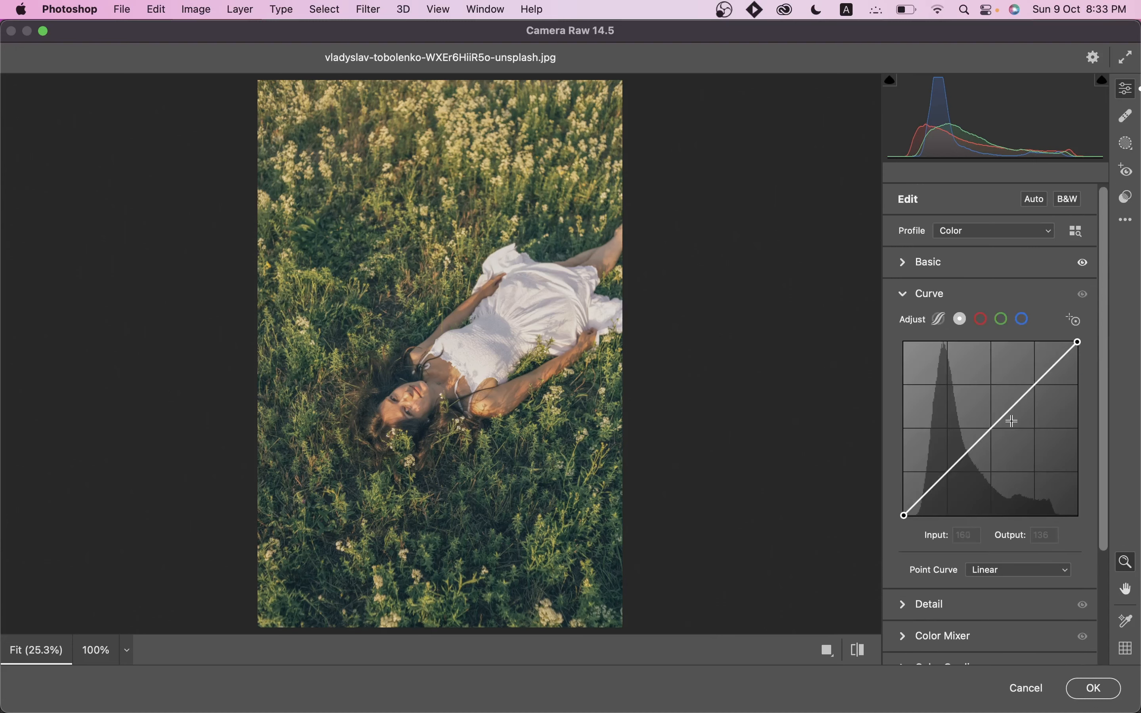
left_click(940, 322)
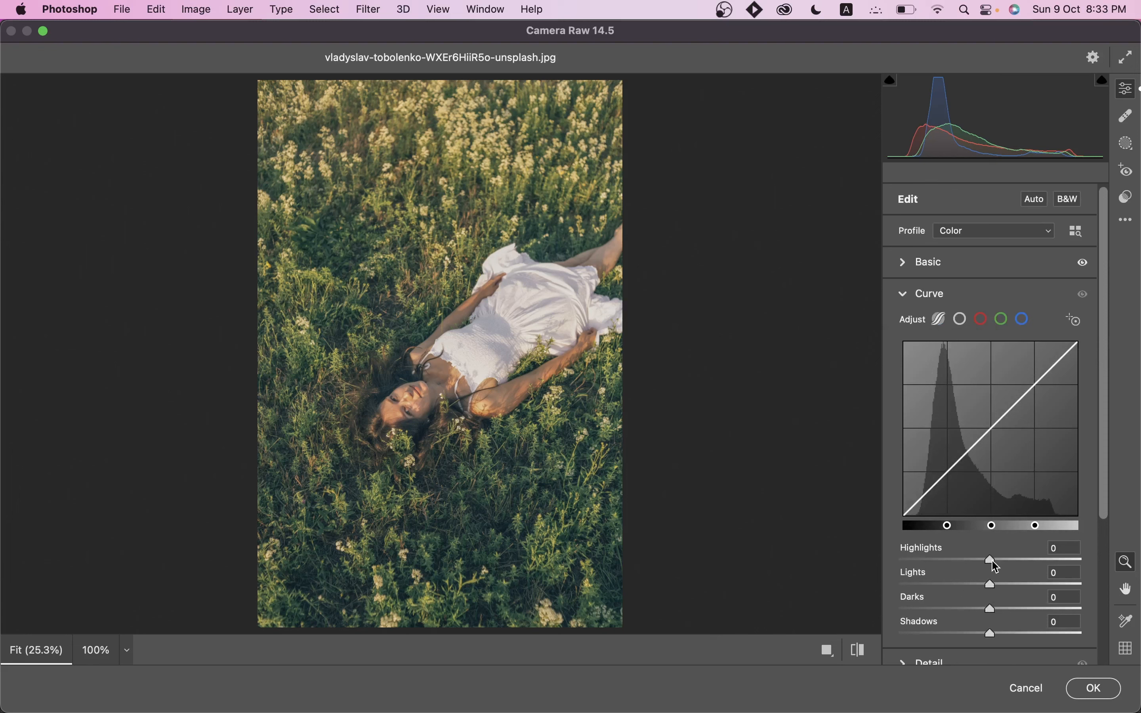
left_click_drag(993, 562, 997, 562)
left_click_drag(993, 584, 985, 614)
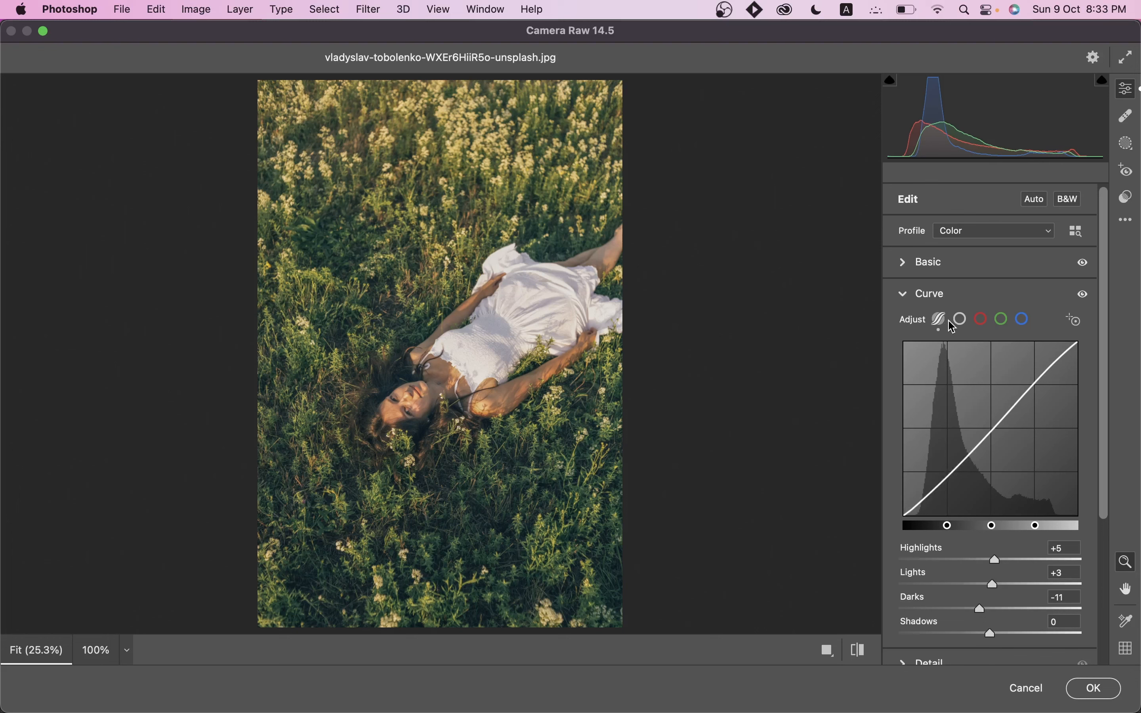
On the main point curve, raise the black point slightly and add points at input 28, output 31 and input 95, output 92.
left_click(963, 321)
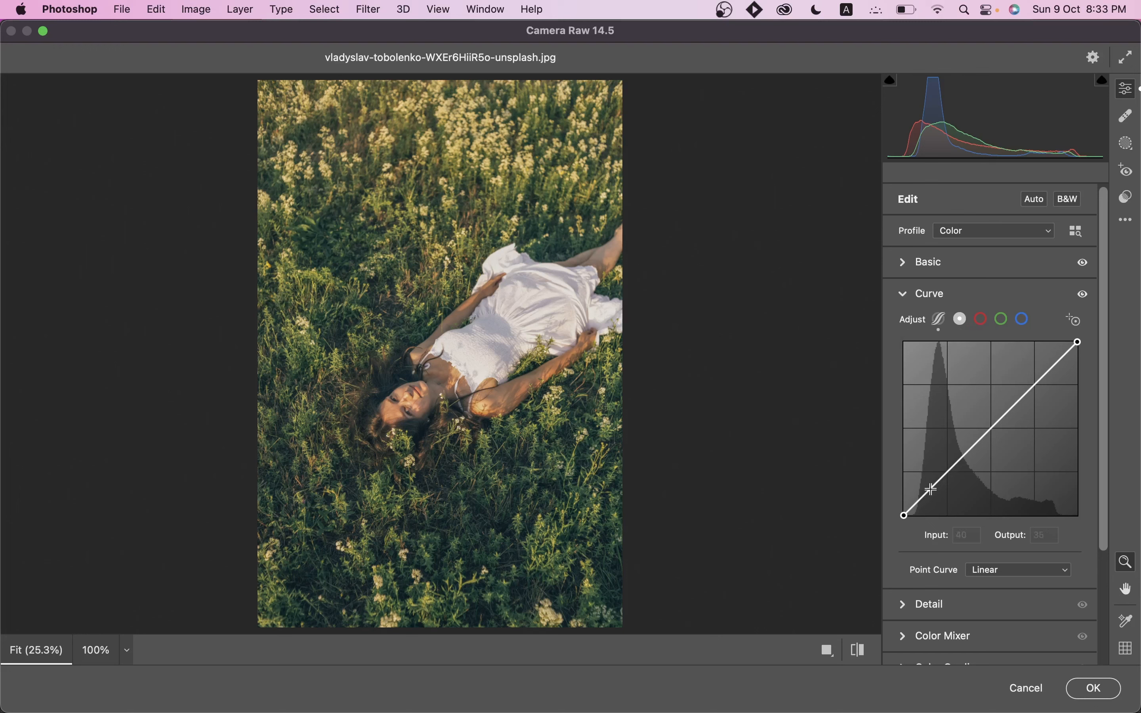
left_click_drag(902, 516, 925, 495)
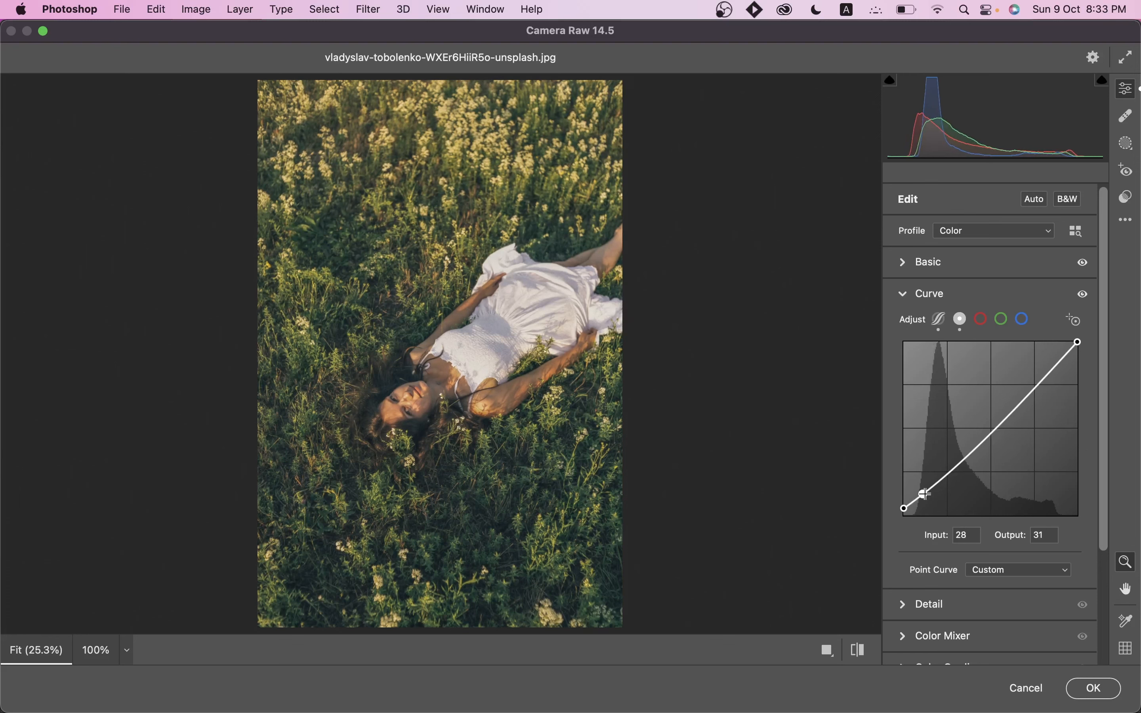
left_click(955, 469)
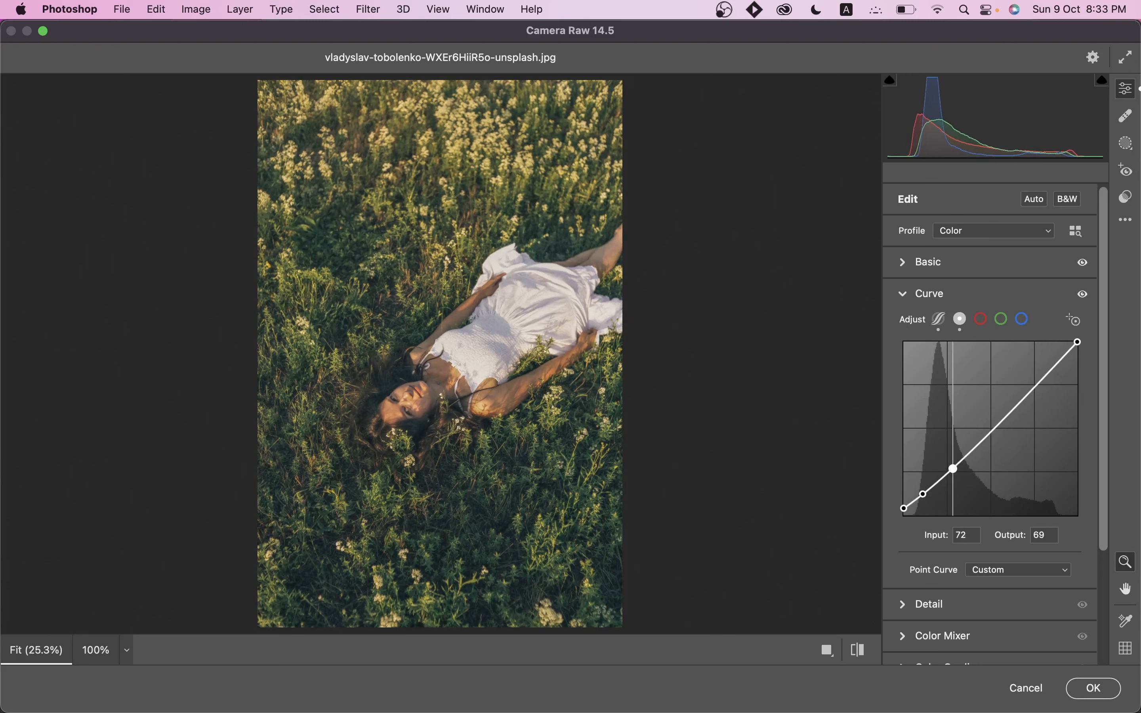
left_click(970, 533)
type("95")
left_click(1045, 537)
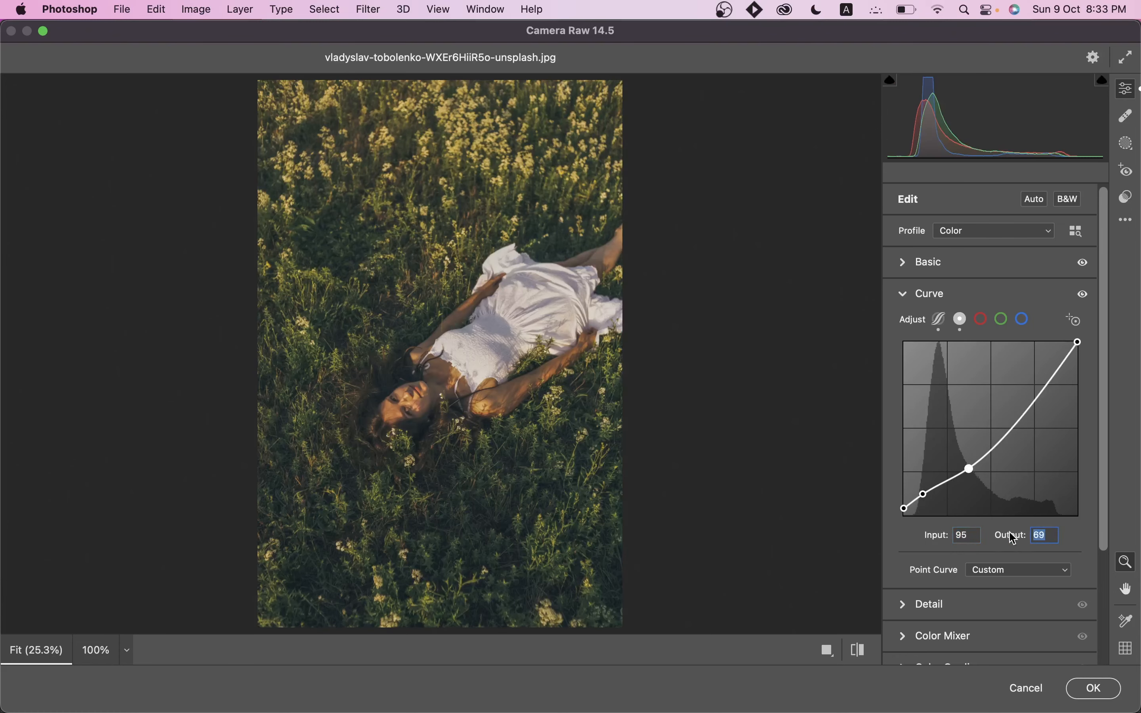
type("9")
type("5")
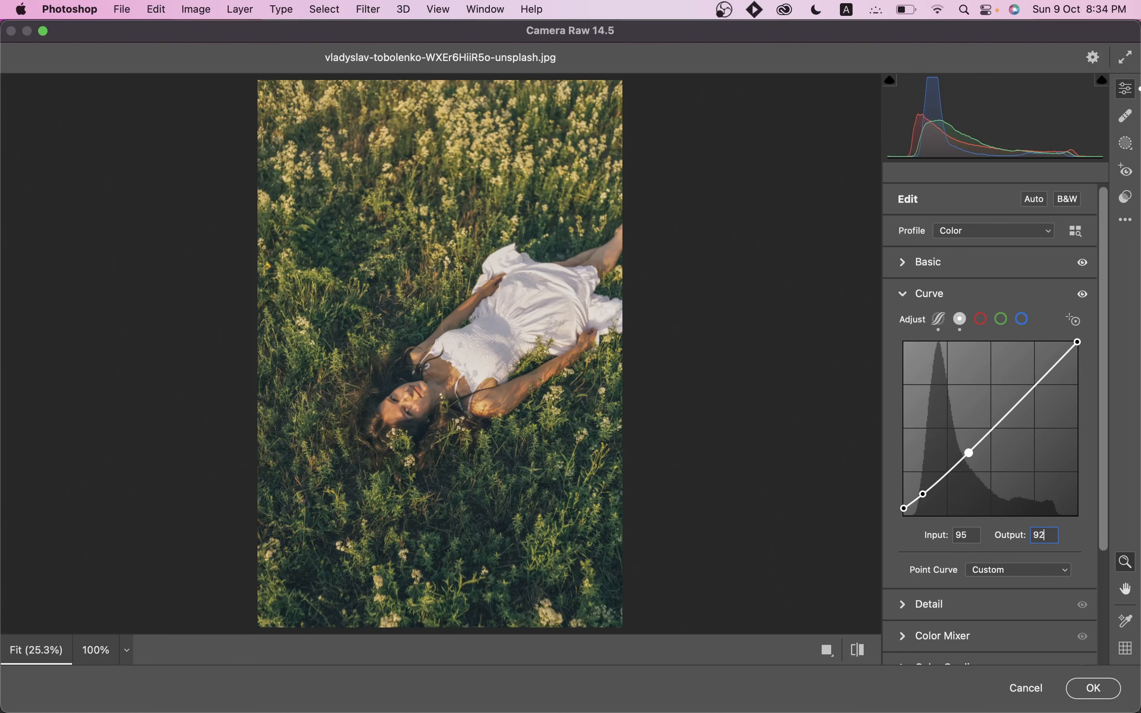
Add a main point curve point at input 182, output 177, and lower the white end point to output 232.
left_click(1005, 418)
left_click(963, 542)
type("182")
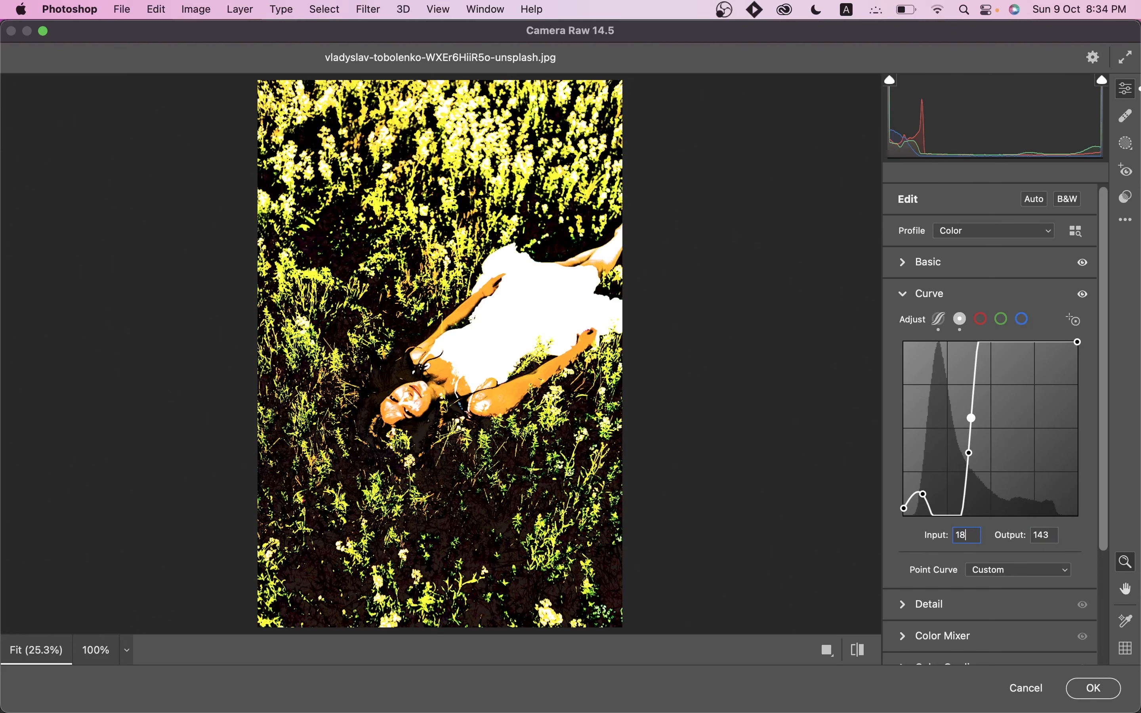
left_click(1050, 537)
type("177")
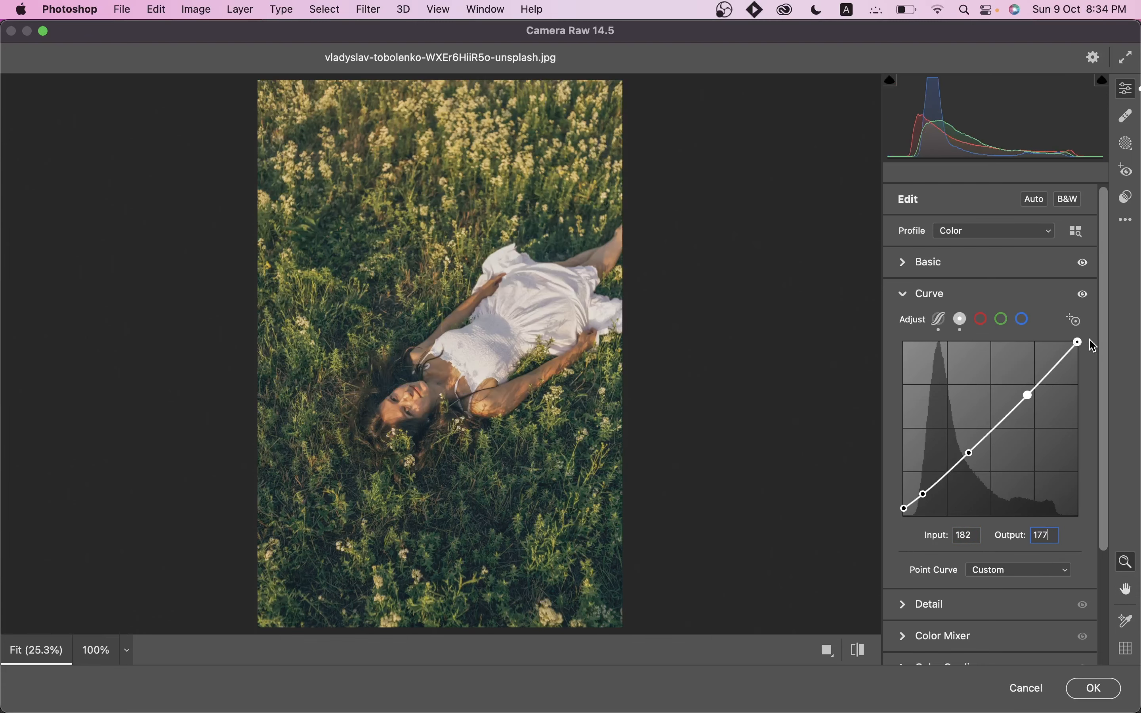
left_click_drag(1090, 340, 1090, 355)
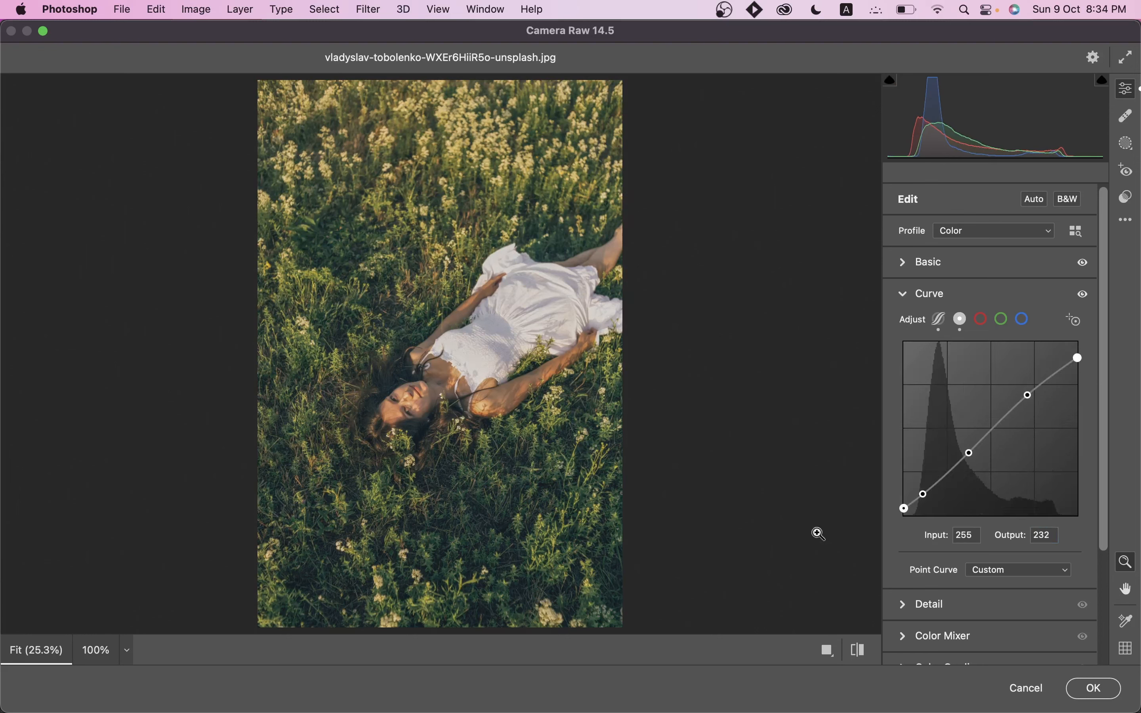
Add a shadow point to the red channel curve at input 48, output 15.
left_click(983, 322)
left_click(940, 484)
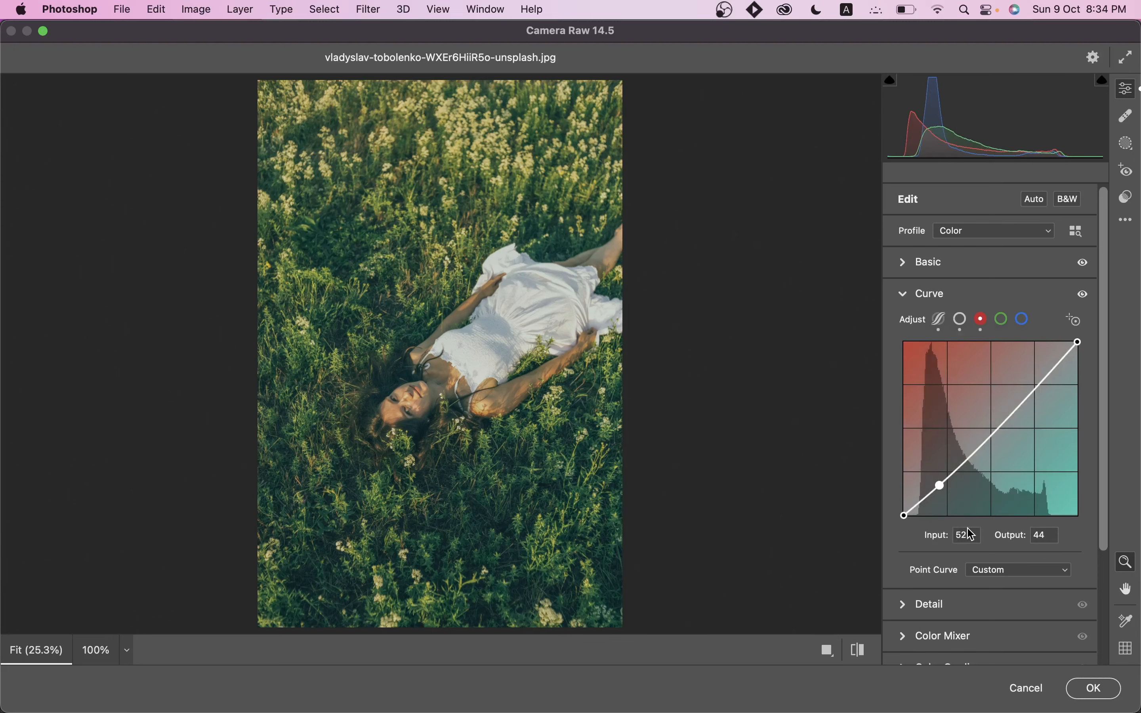
left_click(948, 541)
type("48")
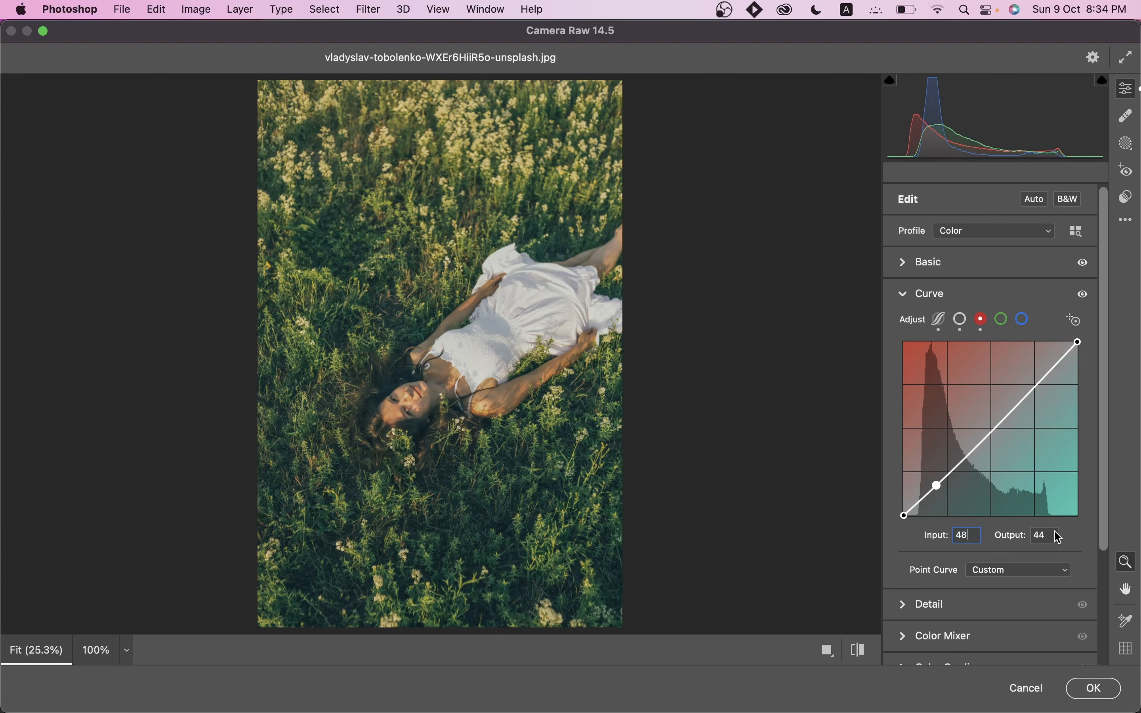
left_click(1043, 537)
type("15")
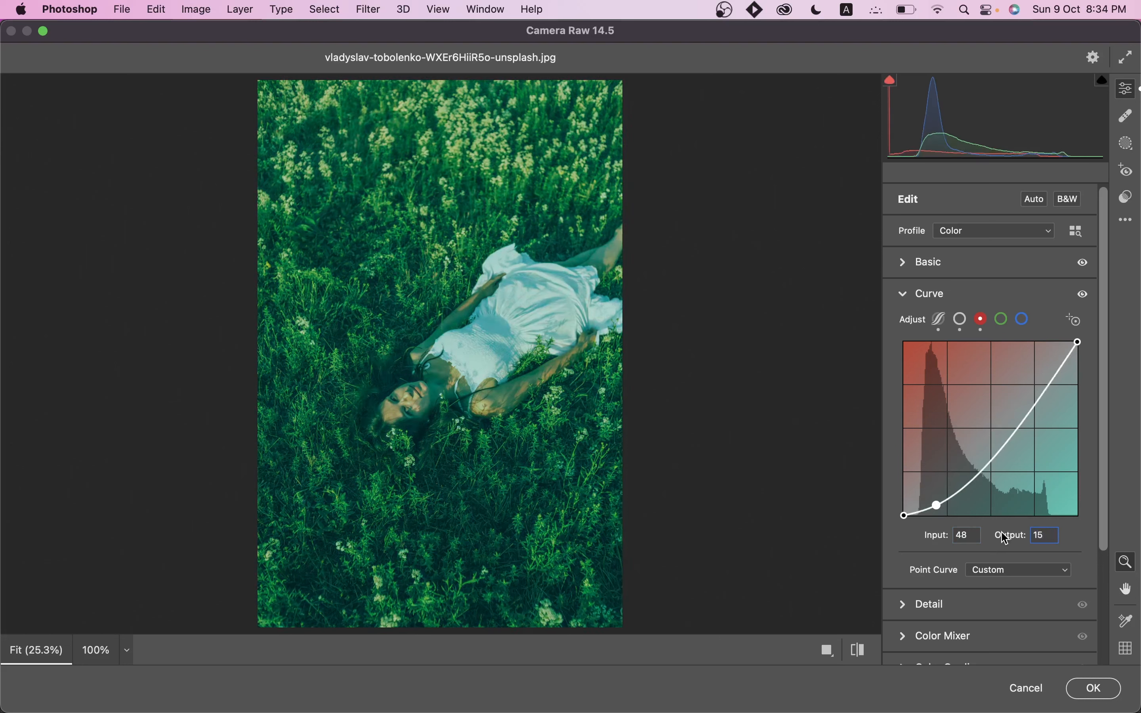
Add a second point to the red channel curve at input 83, output 57.
left_click(995, 455)
left_click(973, 538)
type("83")
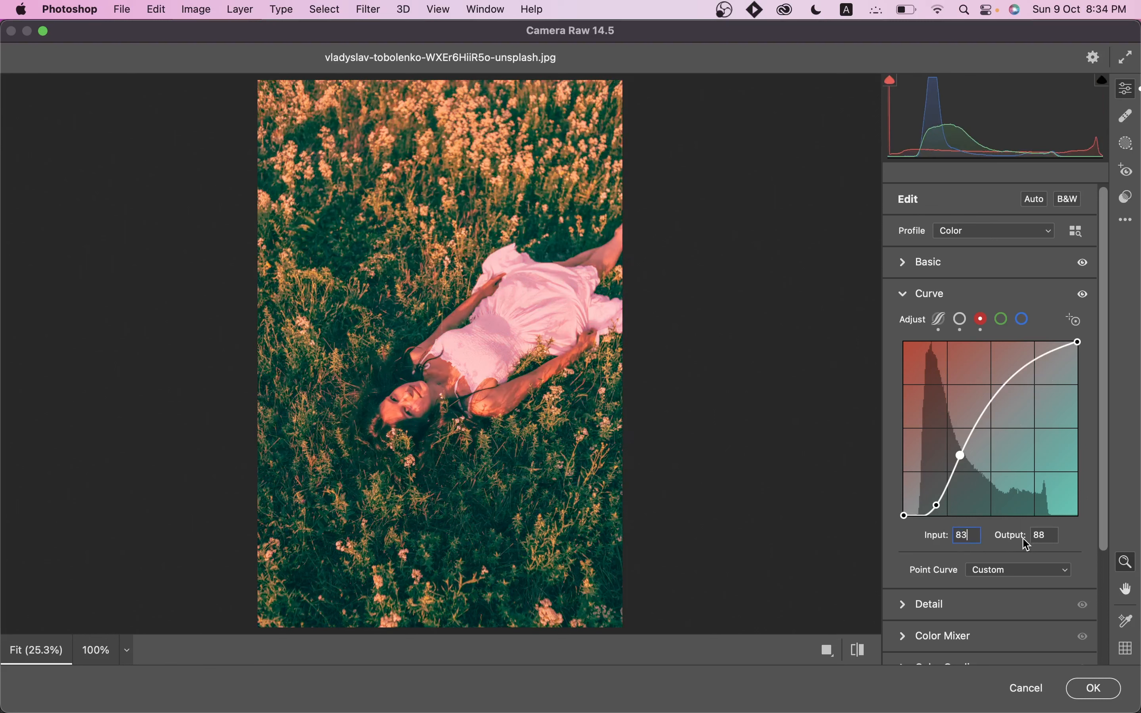
left_click(1054, 541)
type("57")
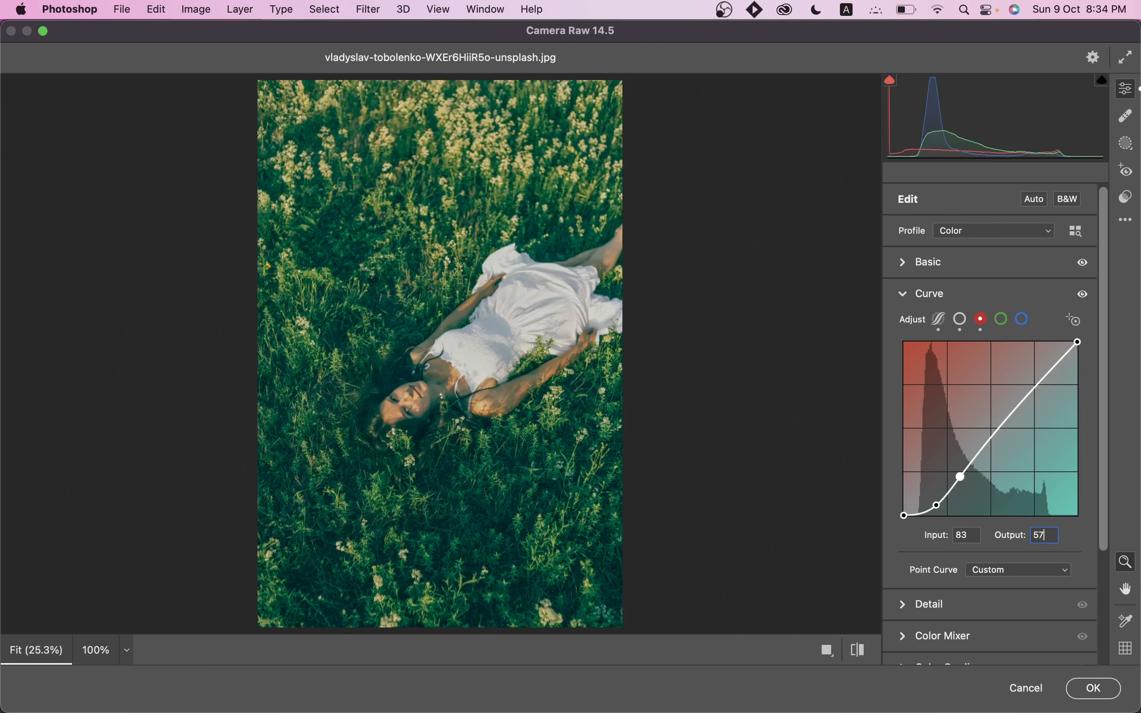
Add a midtone point to the red channel curve at input 114, output 119.
left_click(1003, 423)
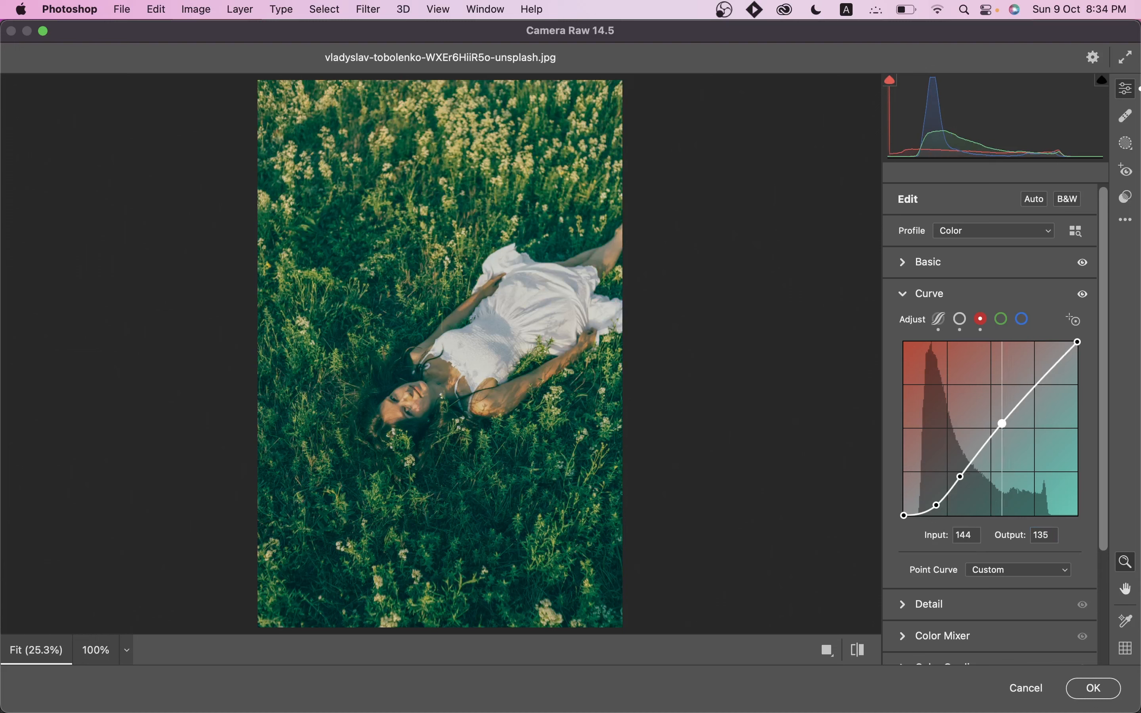
left_click(981, 537)
type("114")
key("Tab")
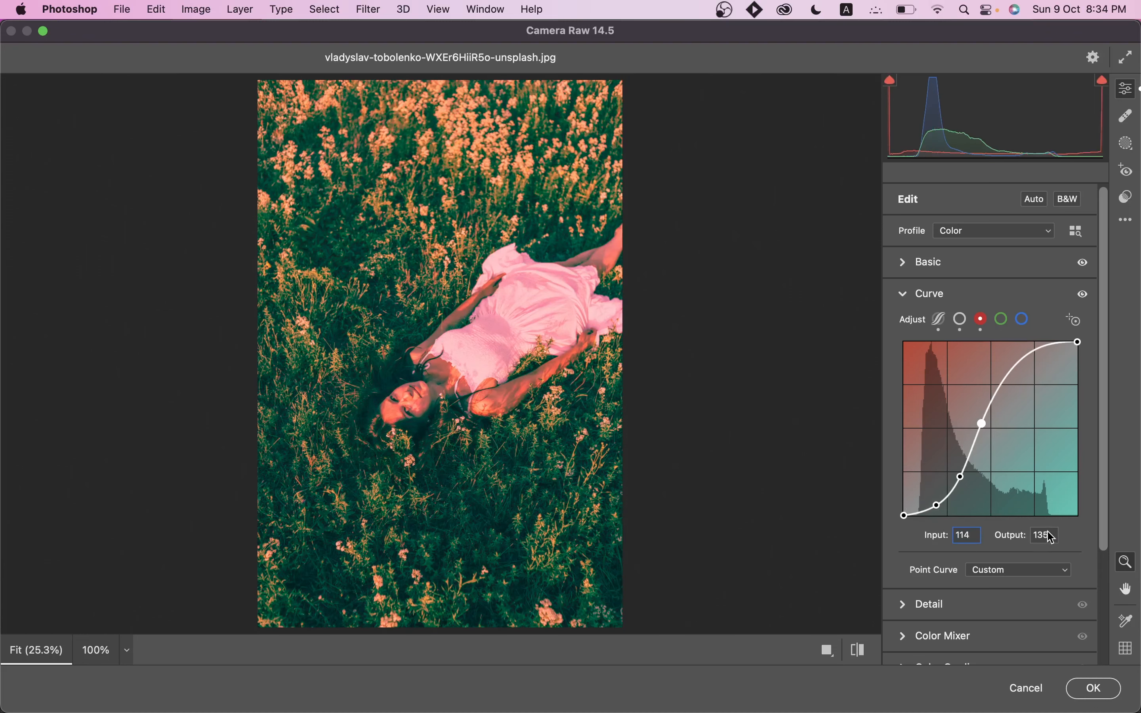
type("119")
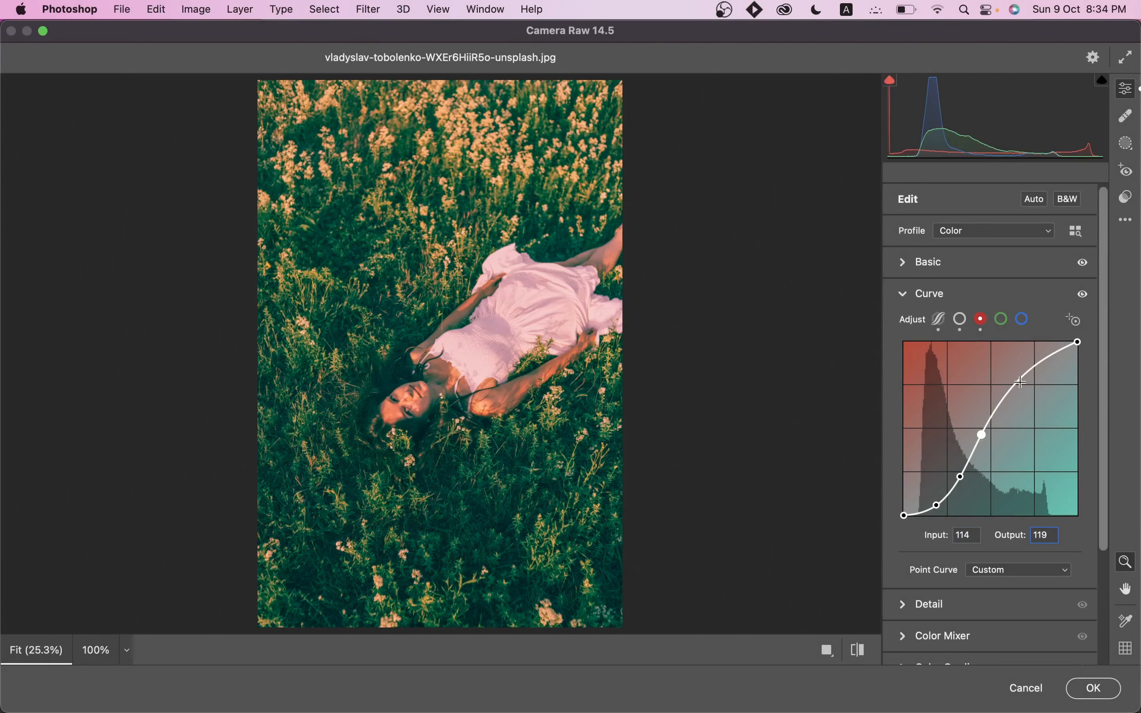
Add a highlight point to the red channel curve at input 178, output 193.
left_click(1021, 384)
left_click(981, 538)
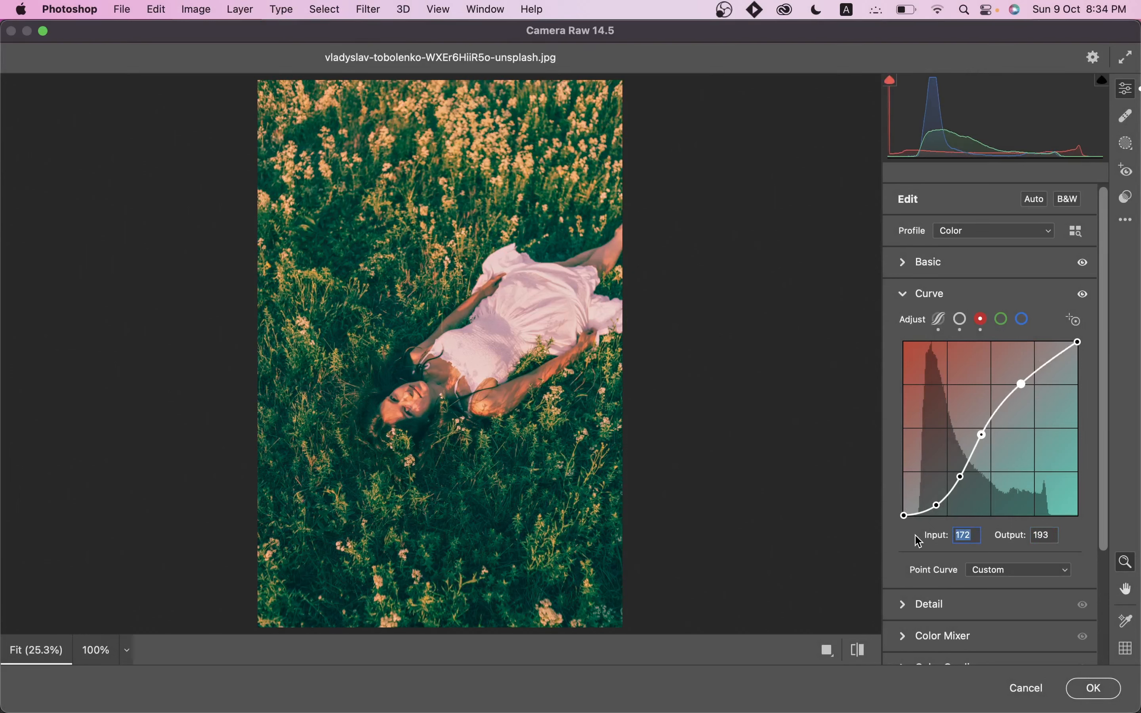
type("178")
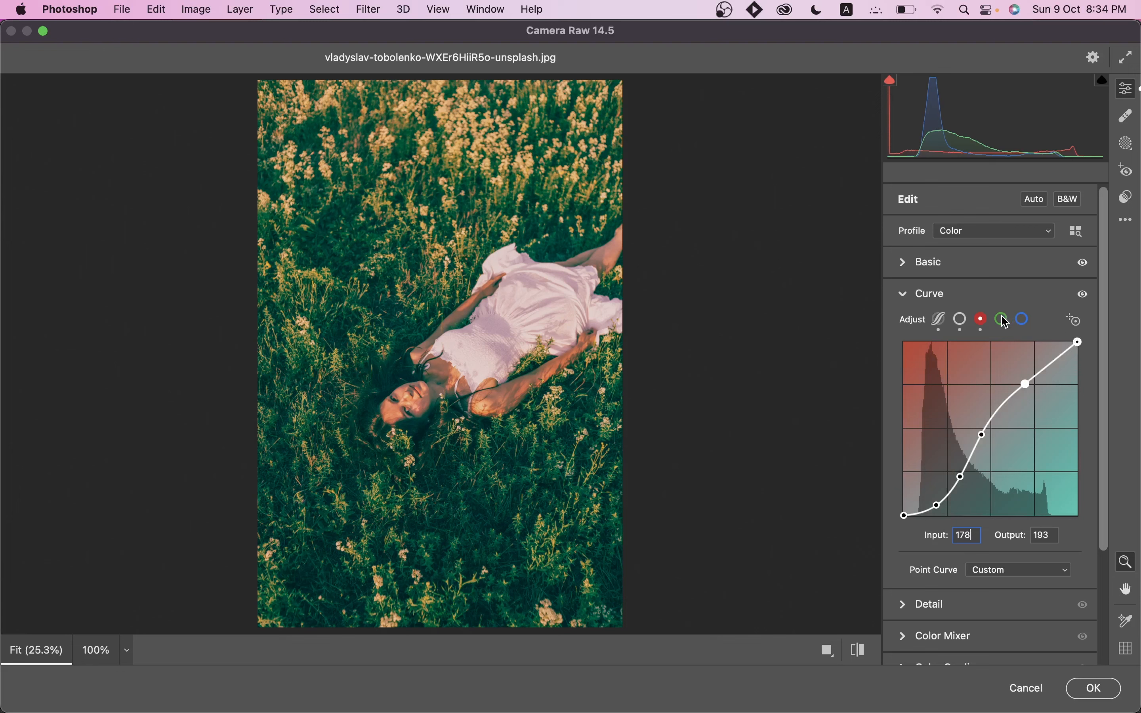
left_click(1004, 320)
left_click(982, 320)
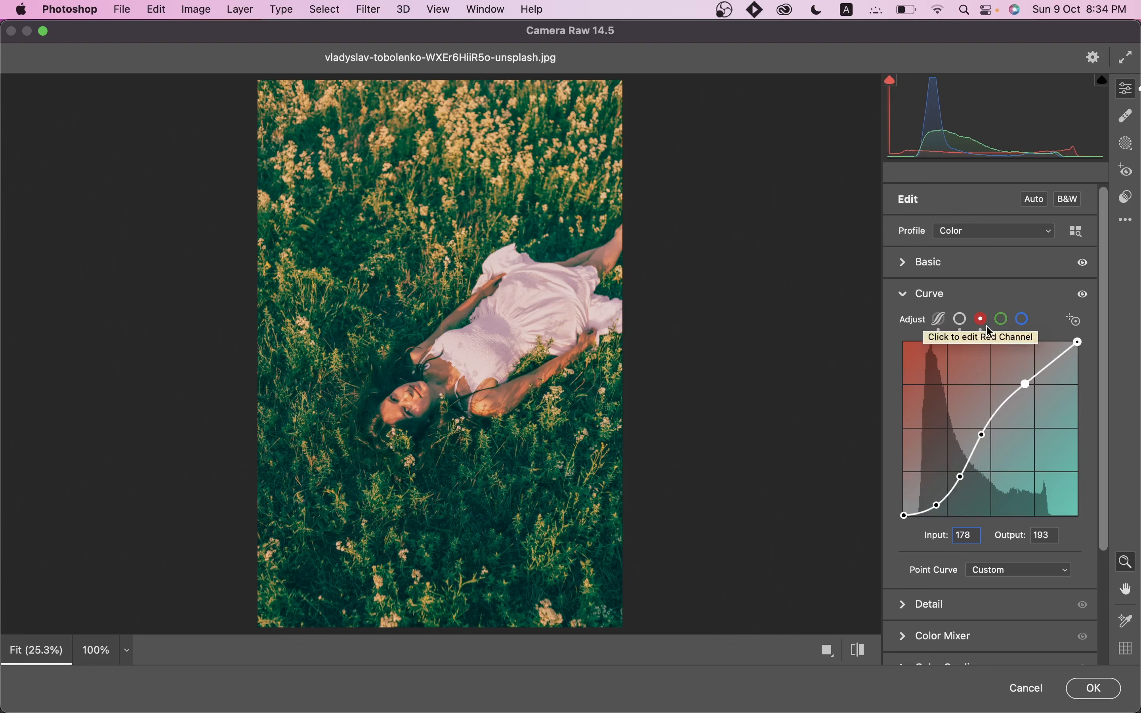
Add a shadow point to the green channel curve at input 48, output 16.
left_click(1004, 320)
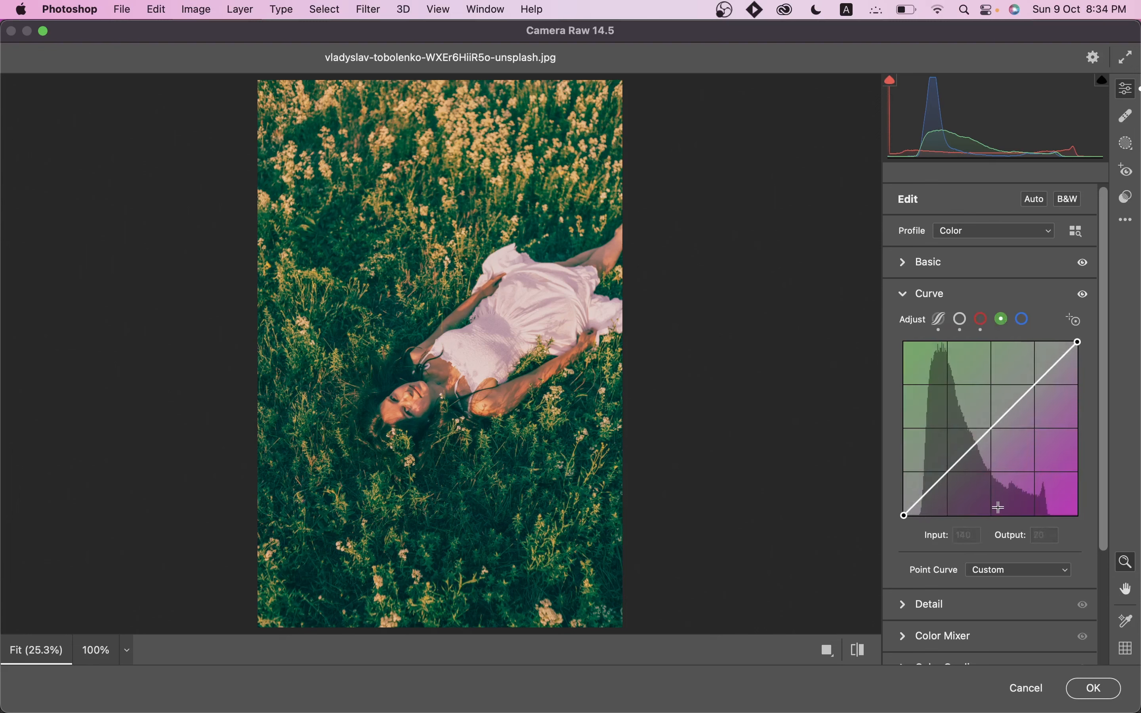
left_click(944, 481)
left_click(928, 537)
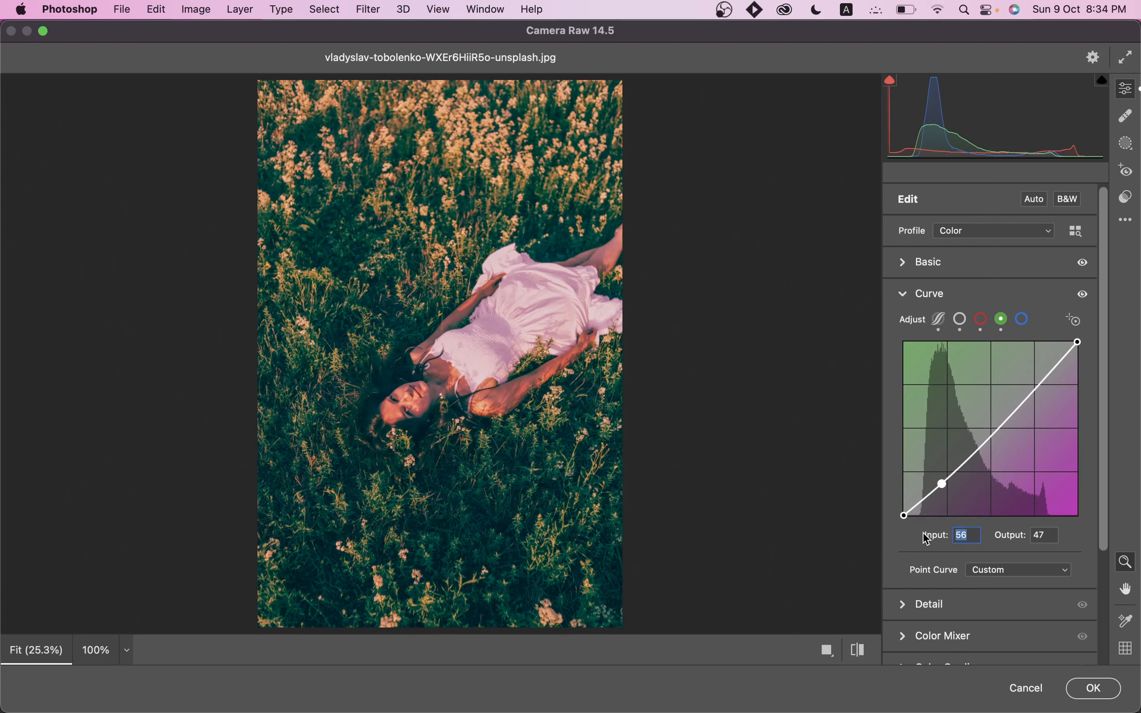
type("48")
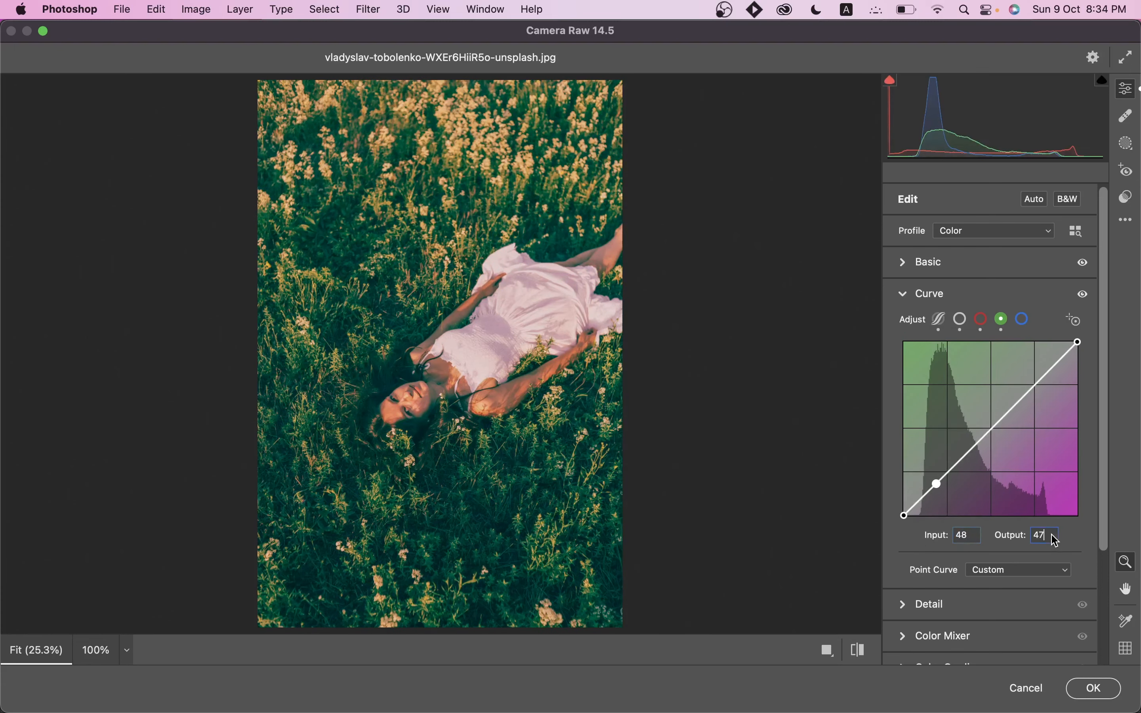
left_click(1002, 541)
type("16")
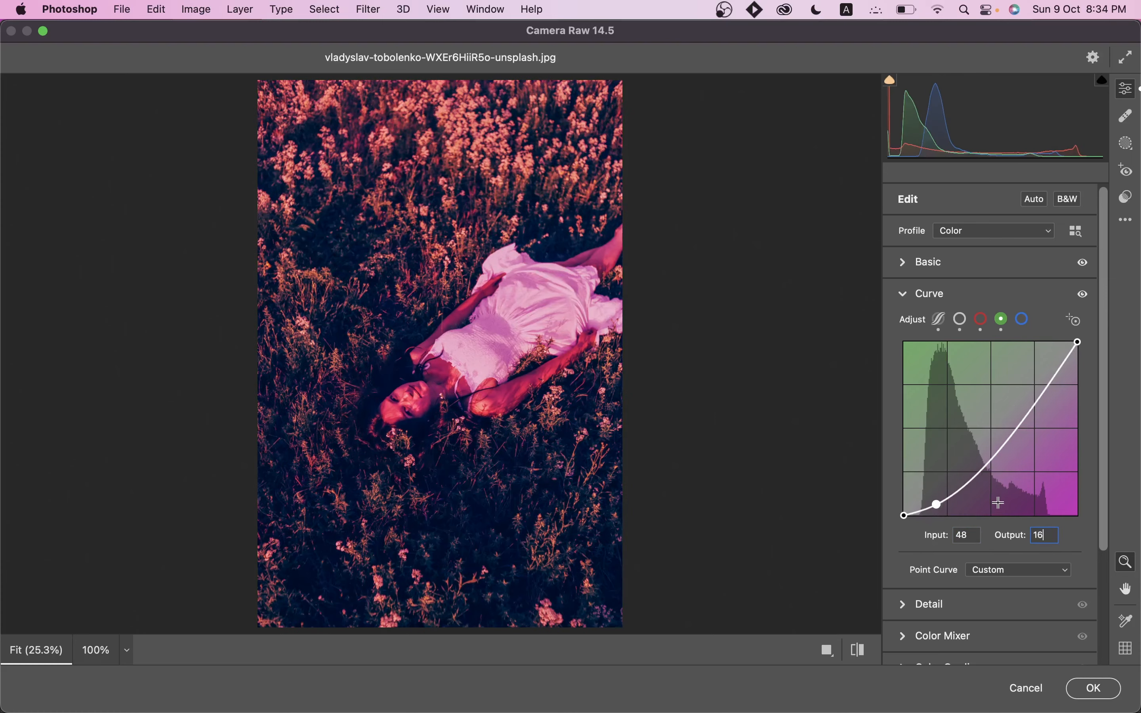
Add a second point to the green channel curve at input 87, output 69.
left_click(989, 459)
left_click(975, 540)
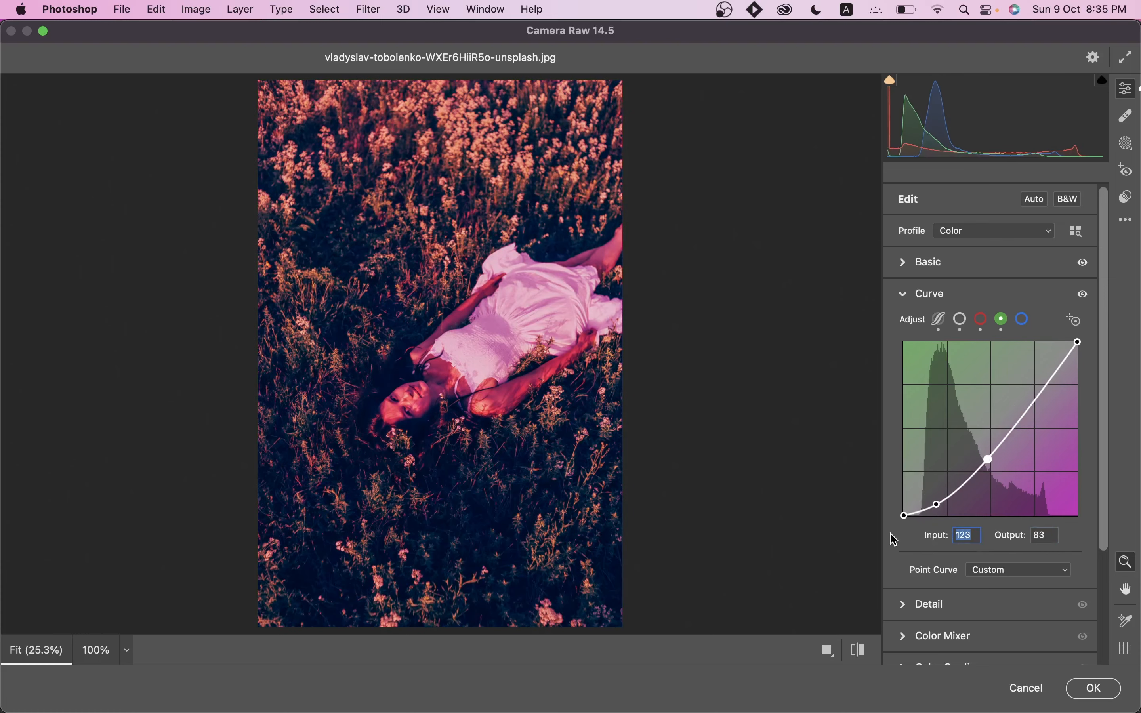
type("87")
left_click(1045, 537)
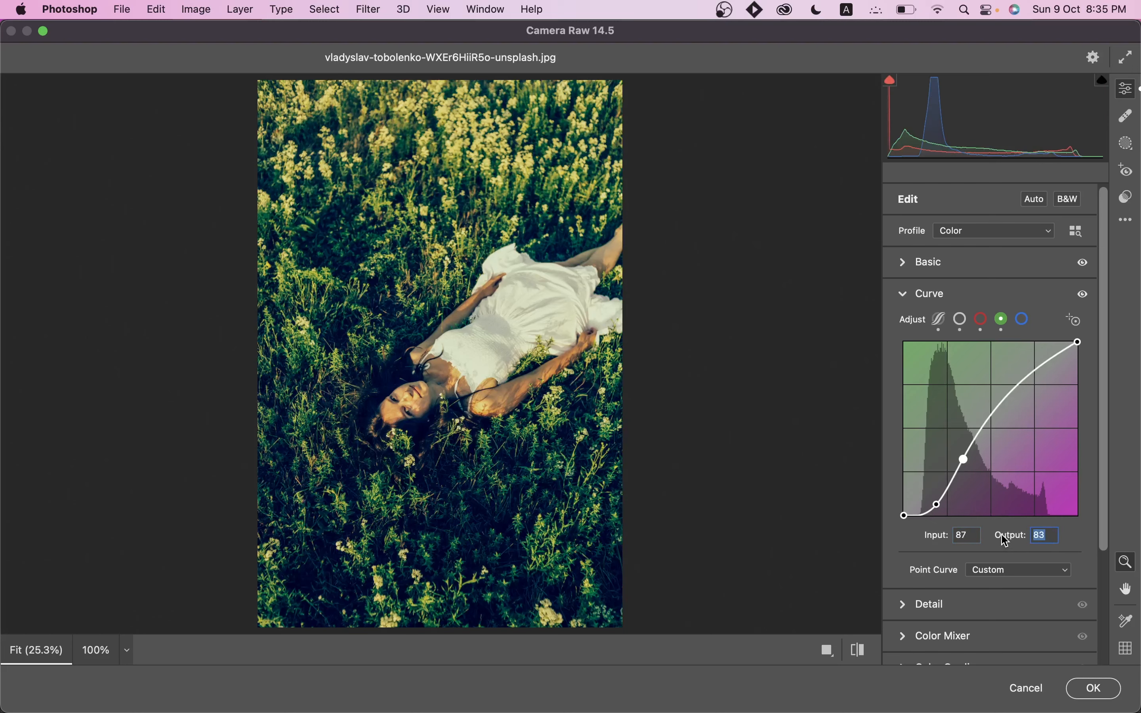
type("69")
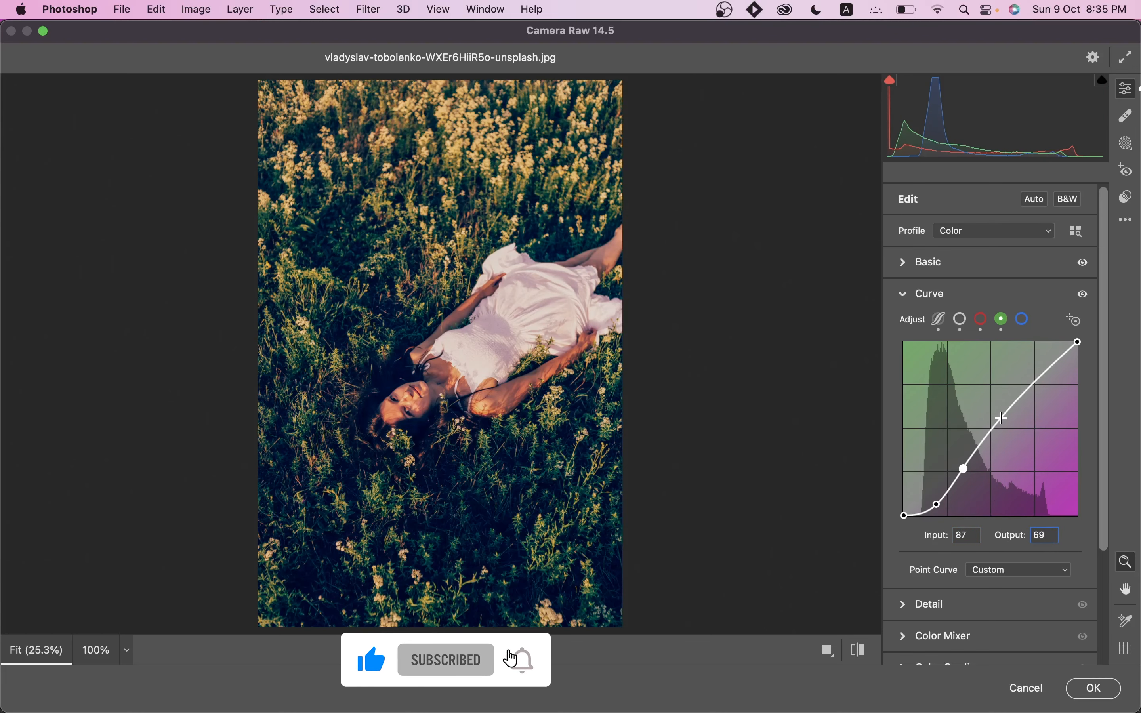
Add a midtone point to the green channel curve at input 116, output 119.
left_click(1003, 419)
left_click(967, 535)
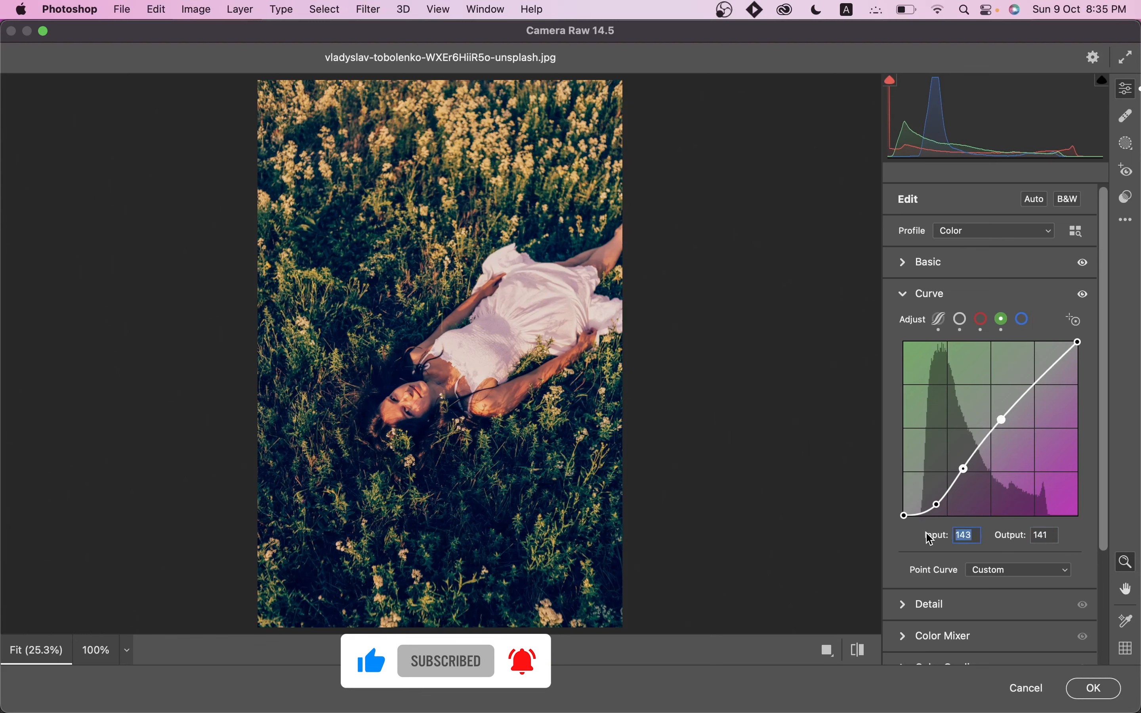
type("116")
key("Tab")
type("119")
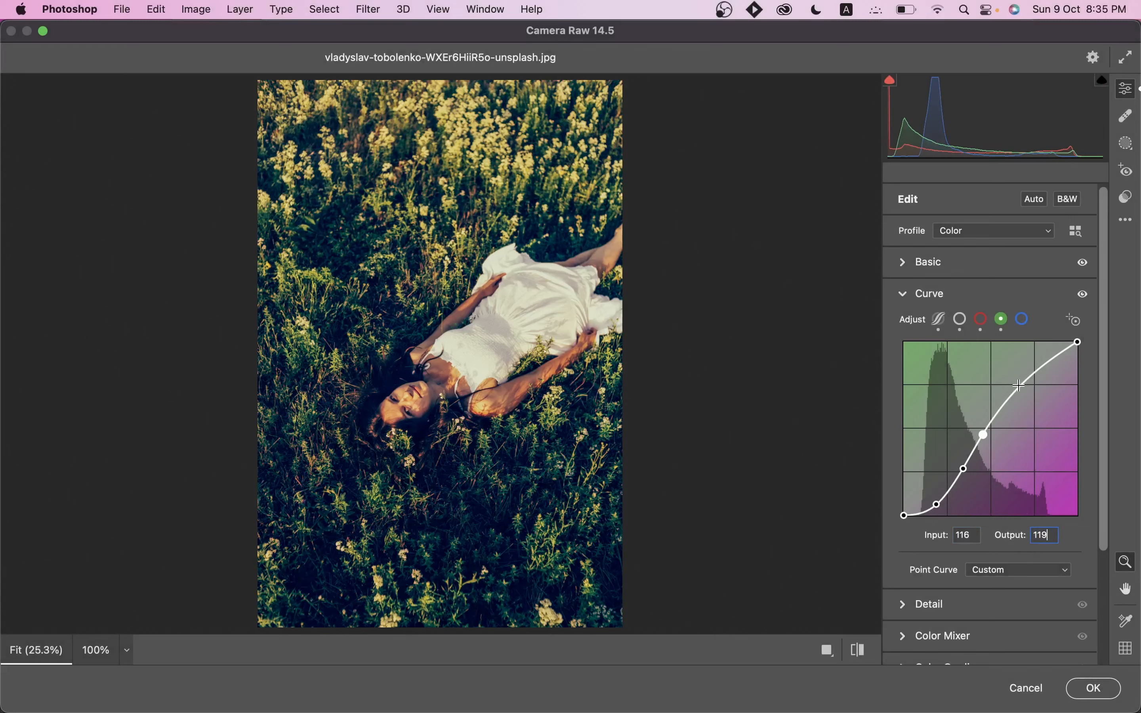
Add a highlight point to the green channel curve at input 180, output 197.
left_click(1020, 386)
left_click(967, 535)
type("180")
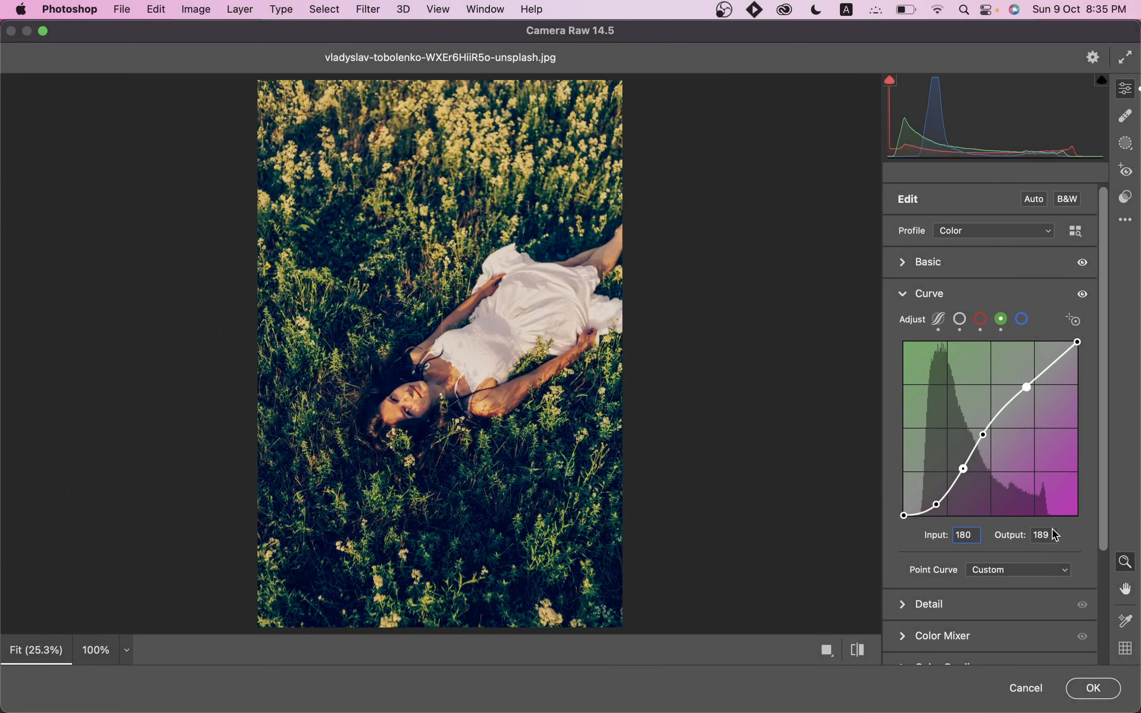
left_click(1055, 535)
type("197")
Add a shadow point to the blue channel curve at input 40, output 13.
left_click(1025, 324)
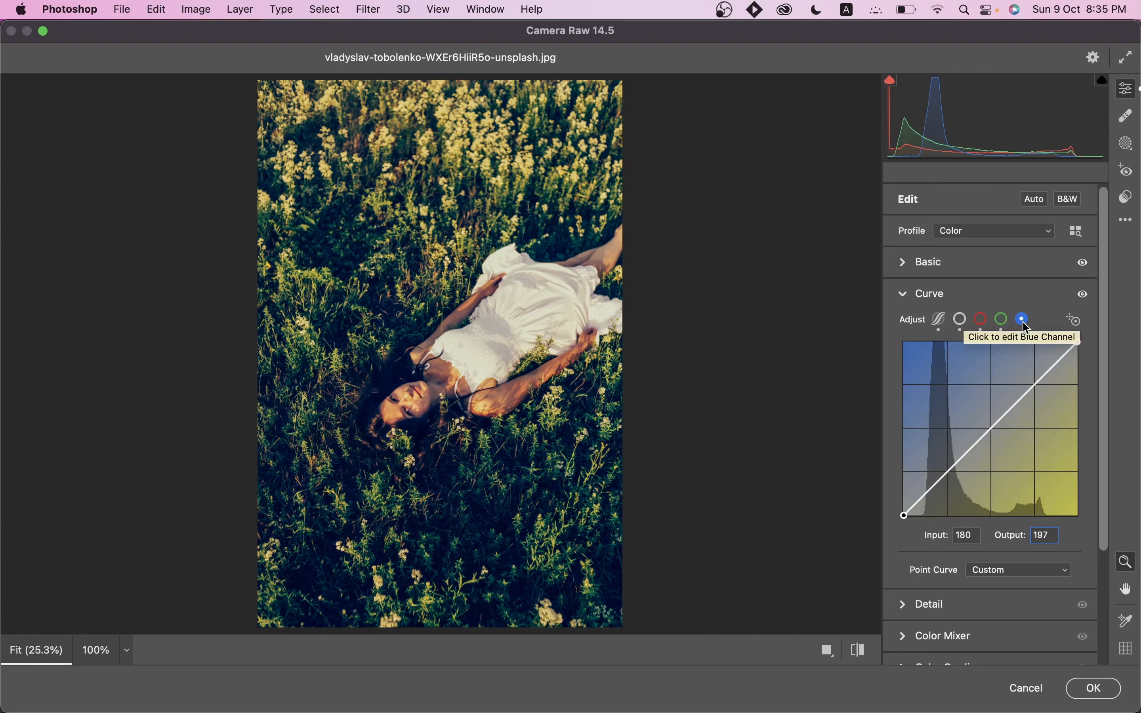
left_click(938, 483)
left_click(964, 535)
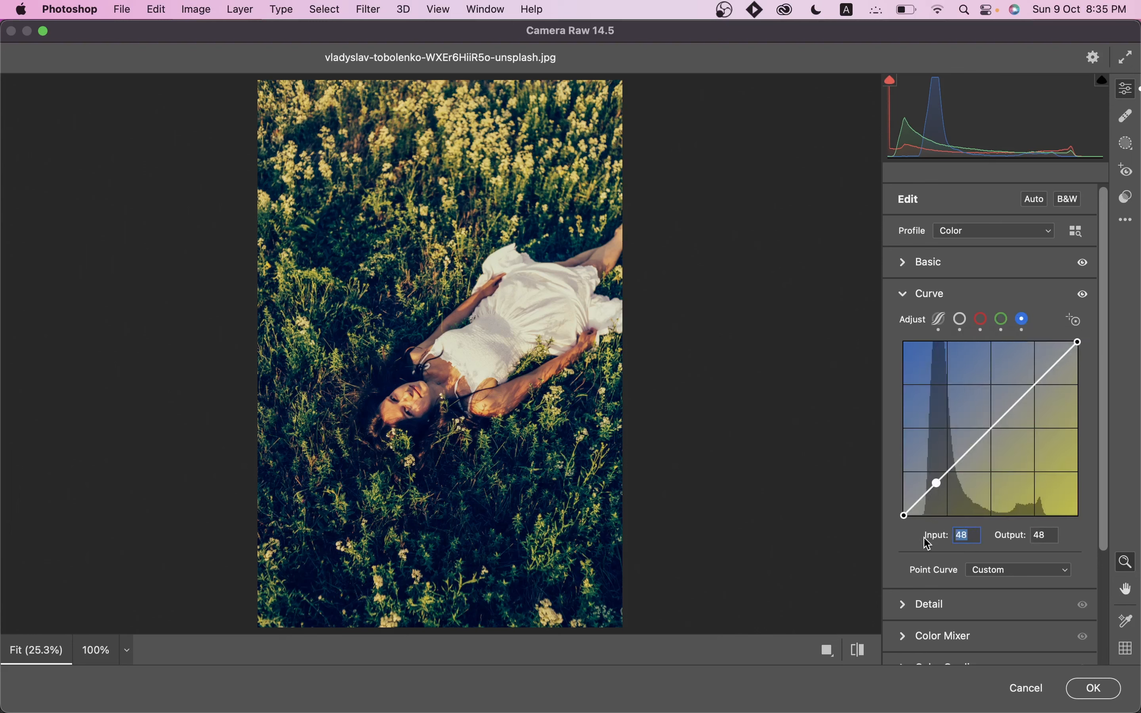
type("40")
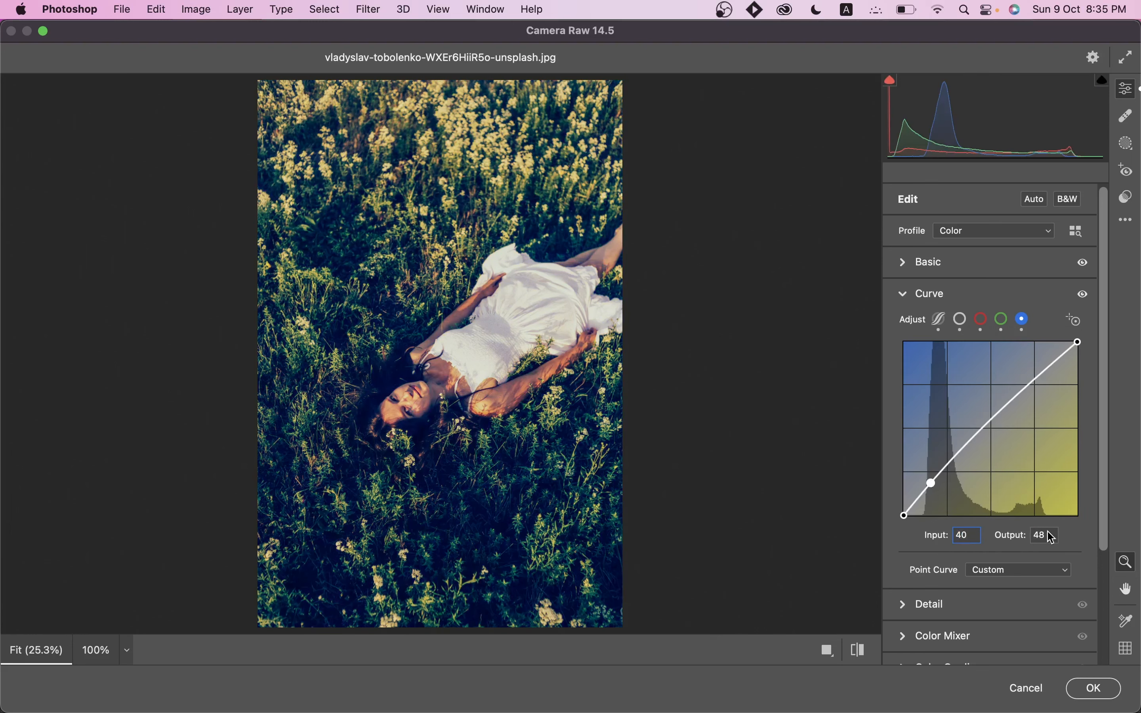
left_click(1045, 535)
type("13")
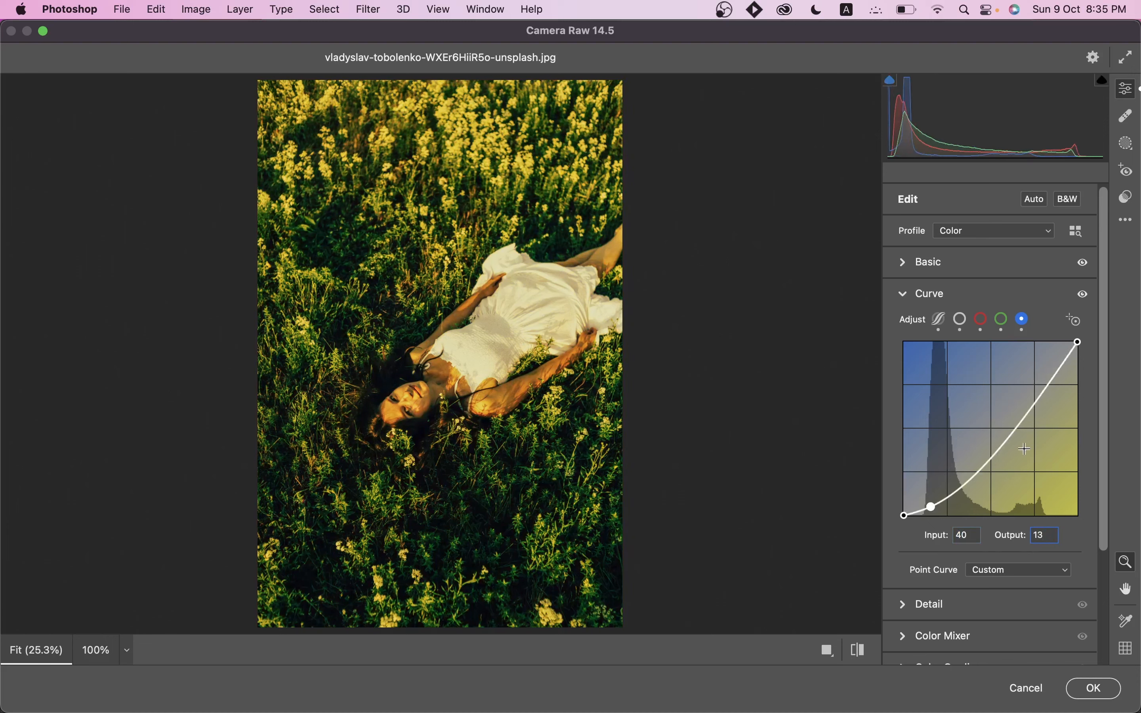
Add a second point to the blue channel curve at input 69, output 62.
left_click(966, 470)
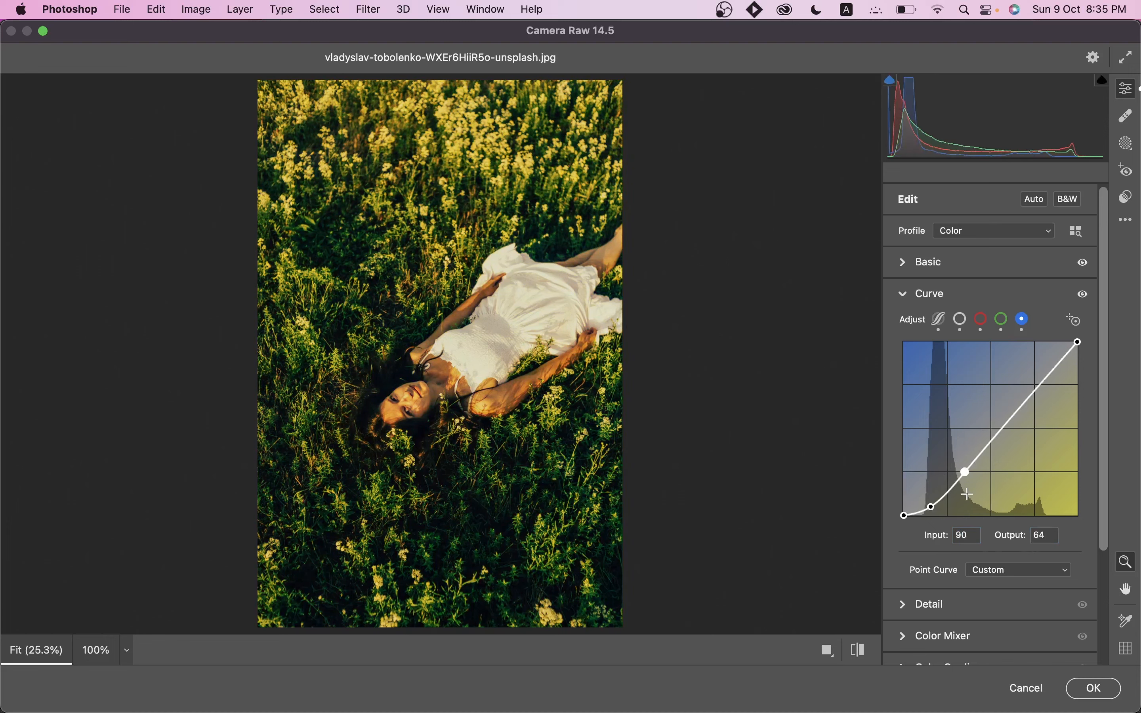
left_click(970, 535)
type("69")
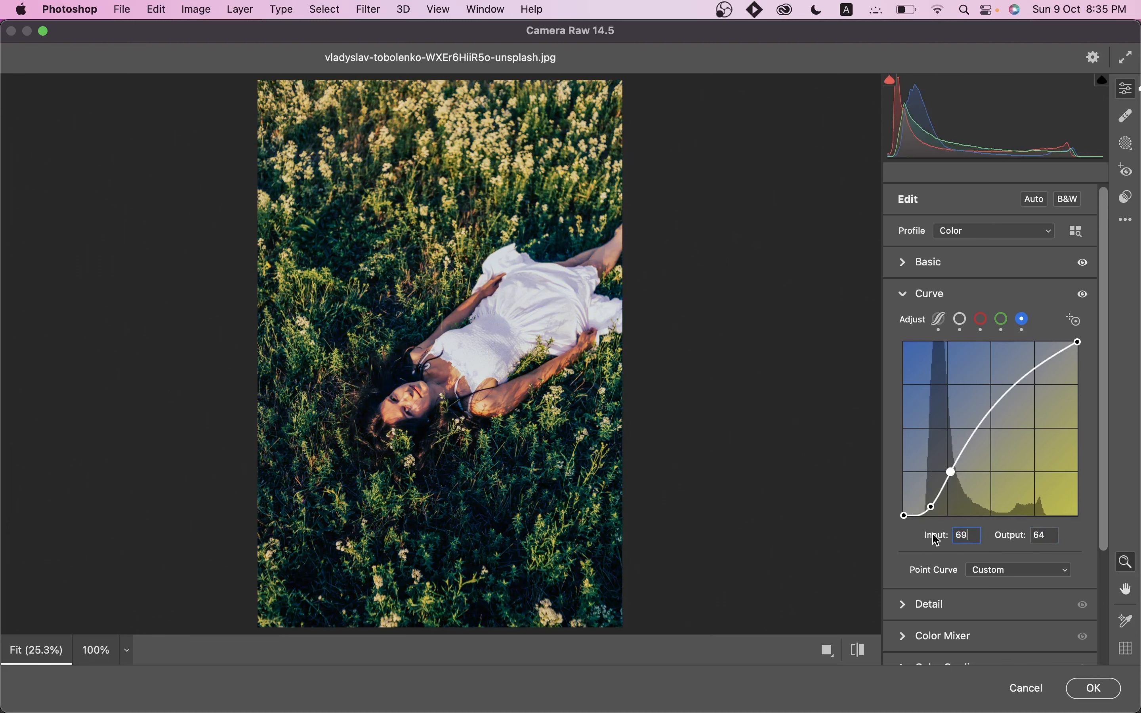
left_click(1043, 535)
type("6")
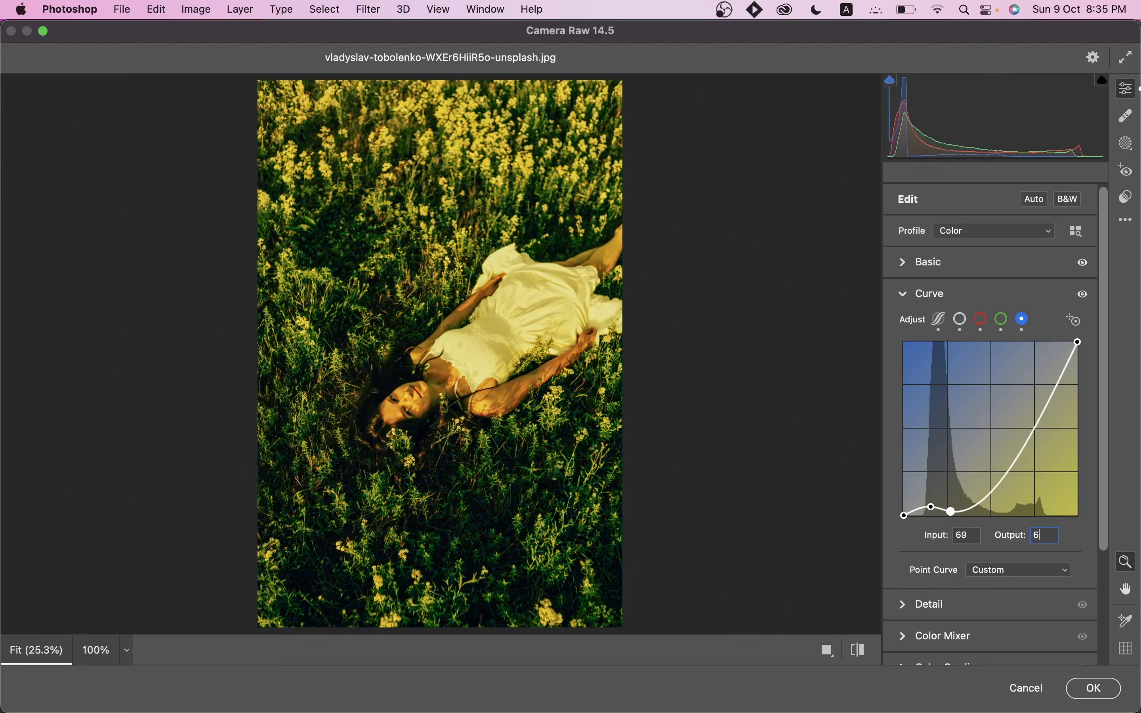
type("2")
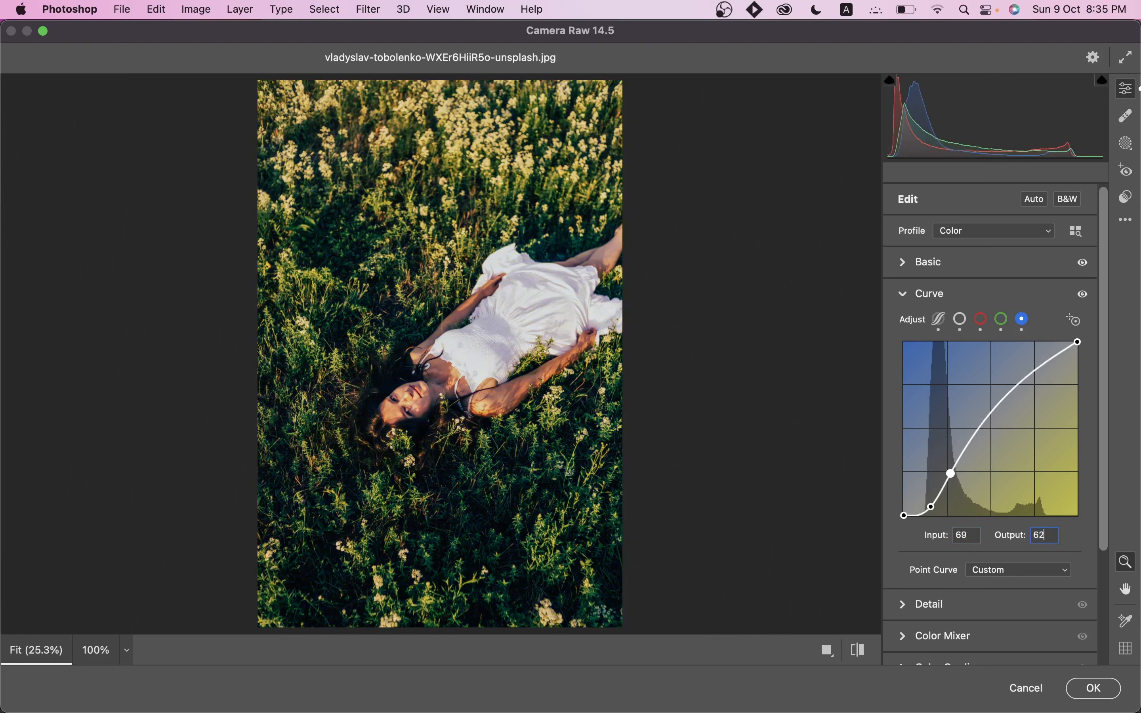
Add a midtone point to the blue channel curve at input 115, output 119.
left_click(989, 416)
left_click(965, 535)
type("115")
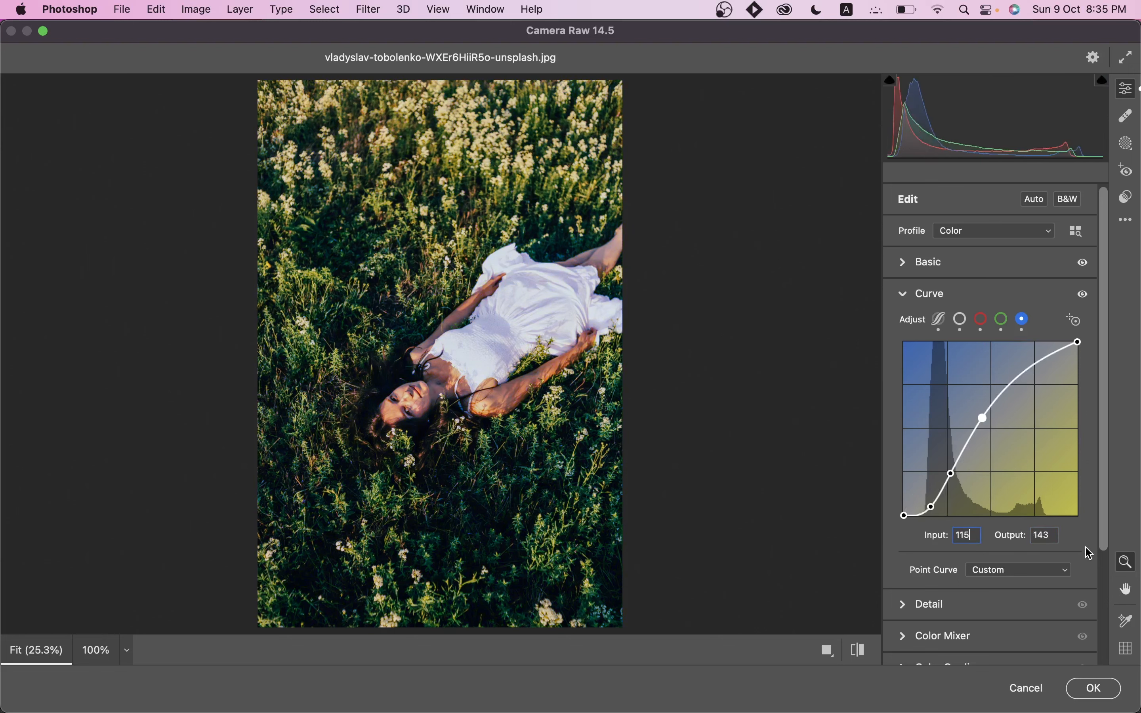
left_click(1048, 535)
type("119")
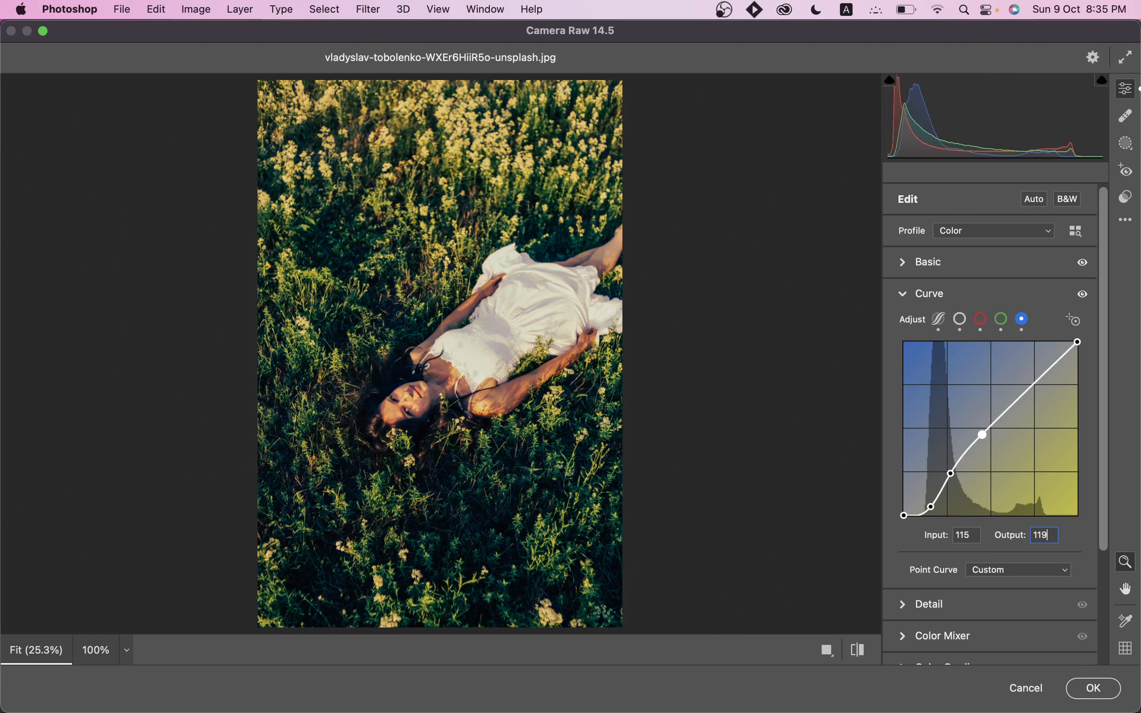
Add a highlight point to the blue channel curve at input 180.
left_click(1032, 381)
left_click(978, 537)
type("180")
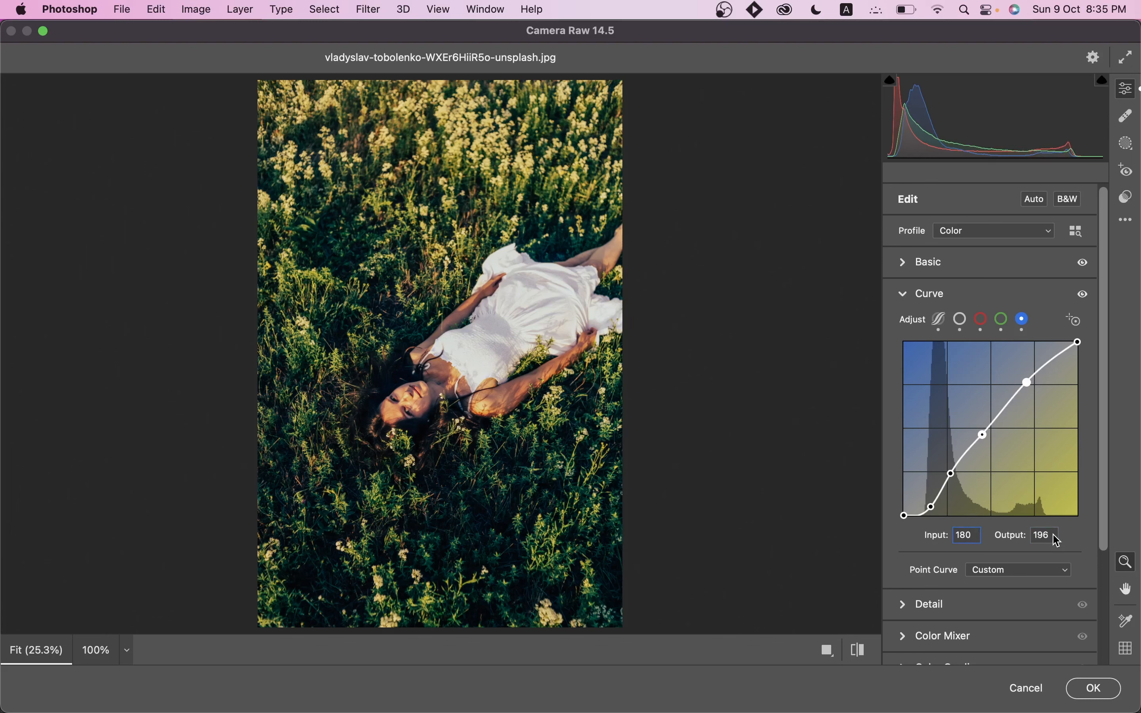
left_click(1049, 535)
Readjust the blue channel curve's lowest shadow point to input 40, output 13.
left_click(932, 508)
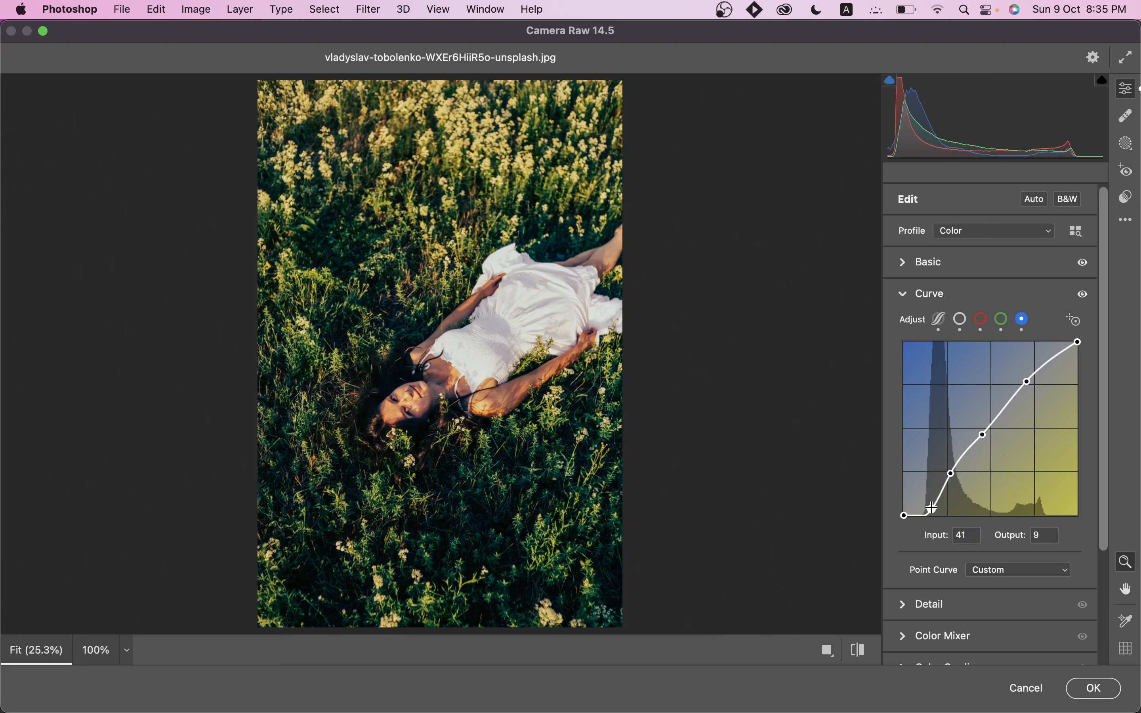
mouse_move(932, 508)
left_mouse_down()
mouse_move(914, 508)
mouse_move(931, 501)
left_mouse_up()
key("Down")
key("Down")
key("Down")
key("Down")
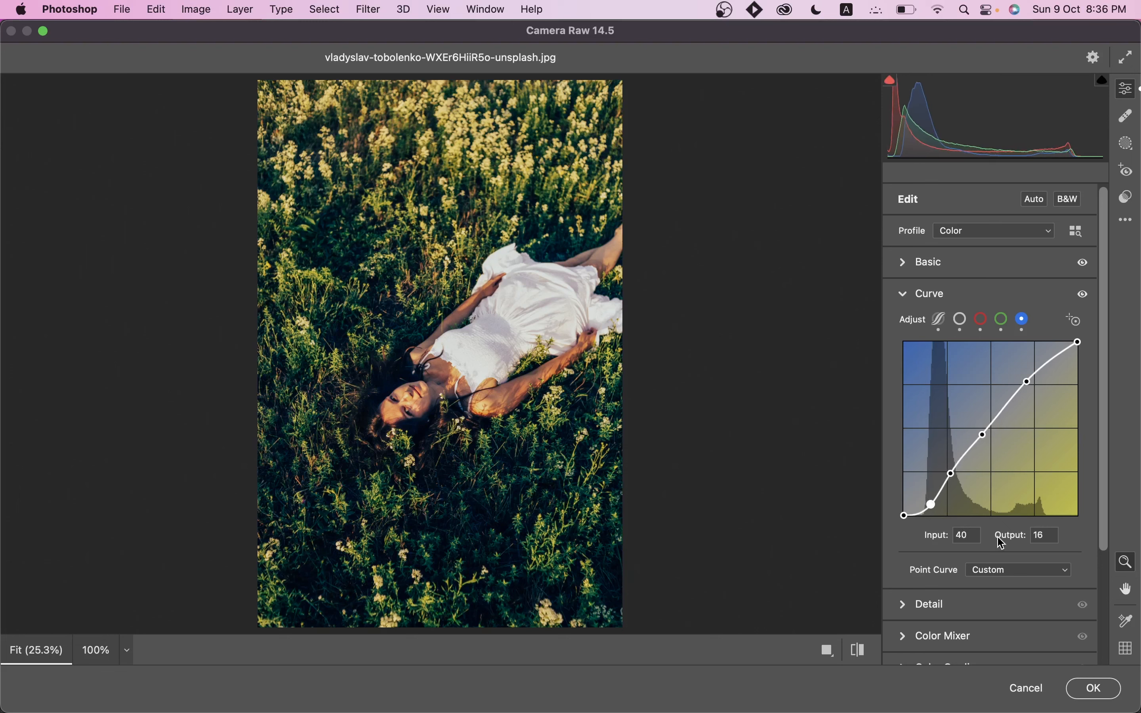
key("Down")
key("Down")
key("Down")
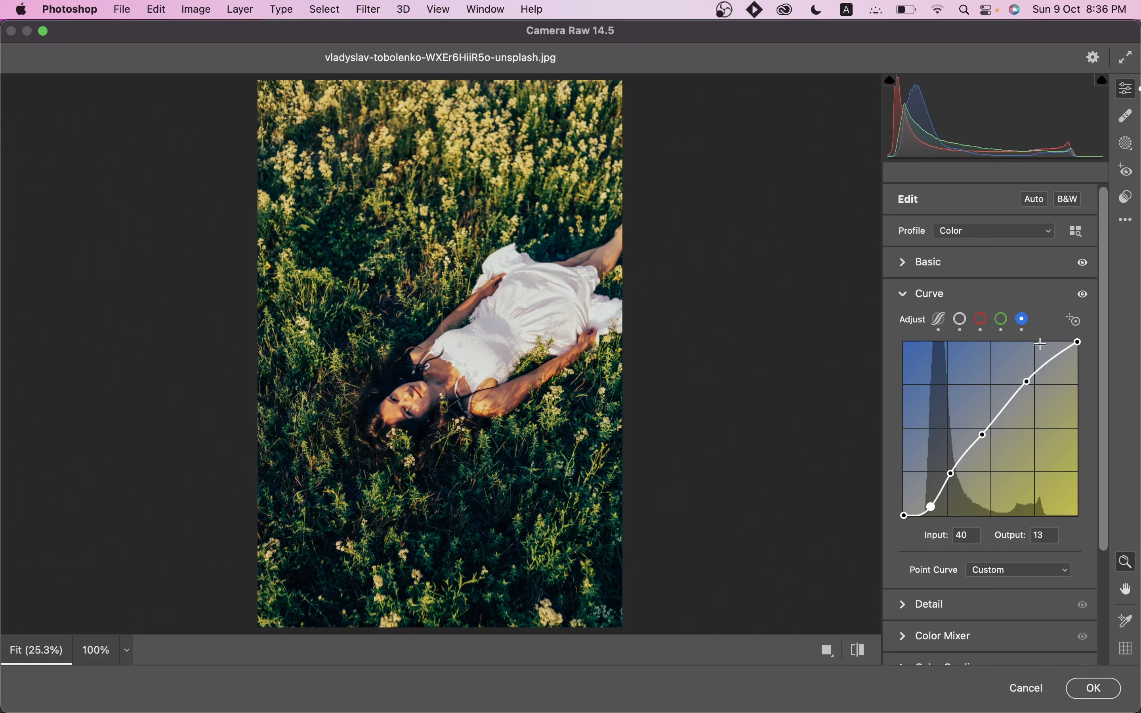
Set the sharpening amount to about 33 and raise the color noise reduction slightly.
left_click(934, 301)
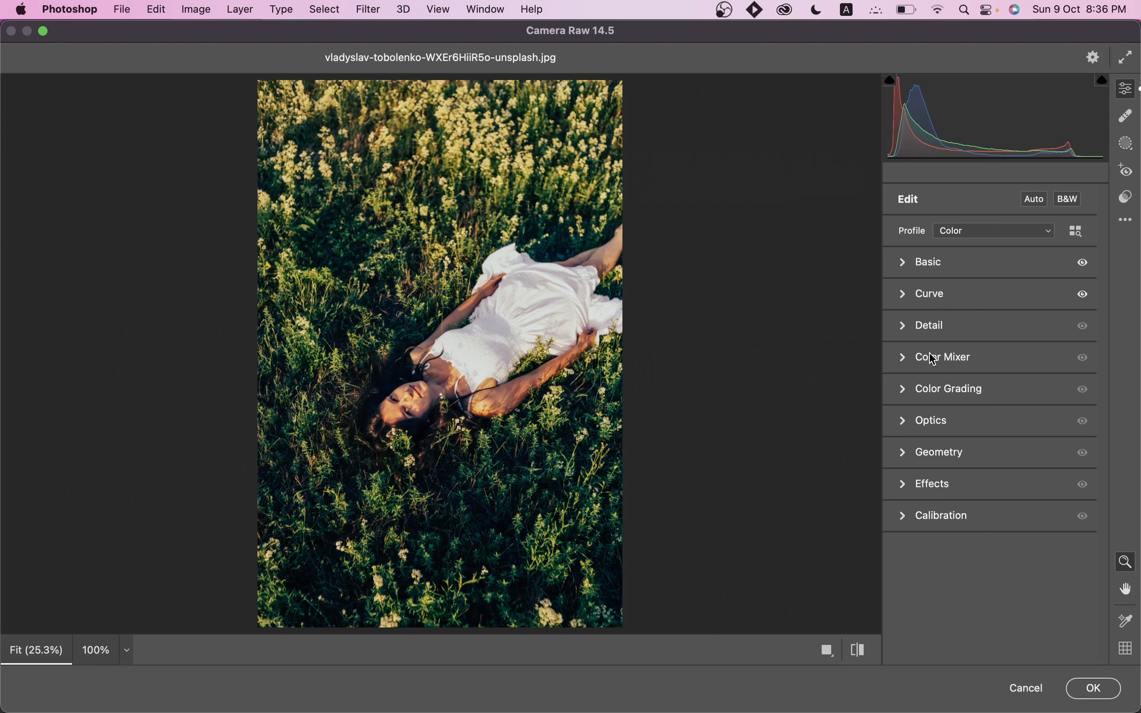
left_click(934, 326)
left_click_drag(932, 363, 940, 364)
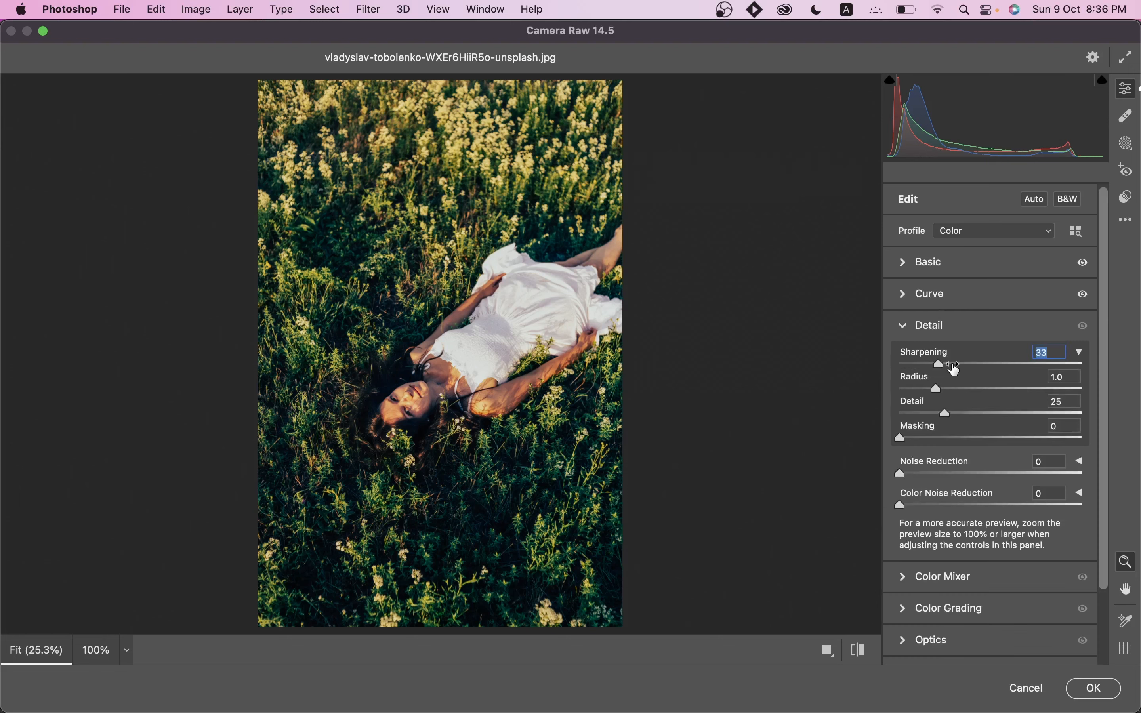
left_click(940, 501)
Shift the HSL hues to +10 for reds, -4 for oranges and -20 for yellows.
left_click(937, 591)
left_click(913, 409)
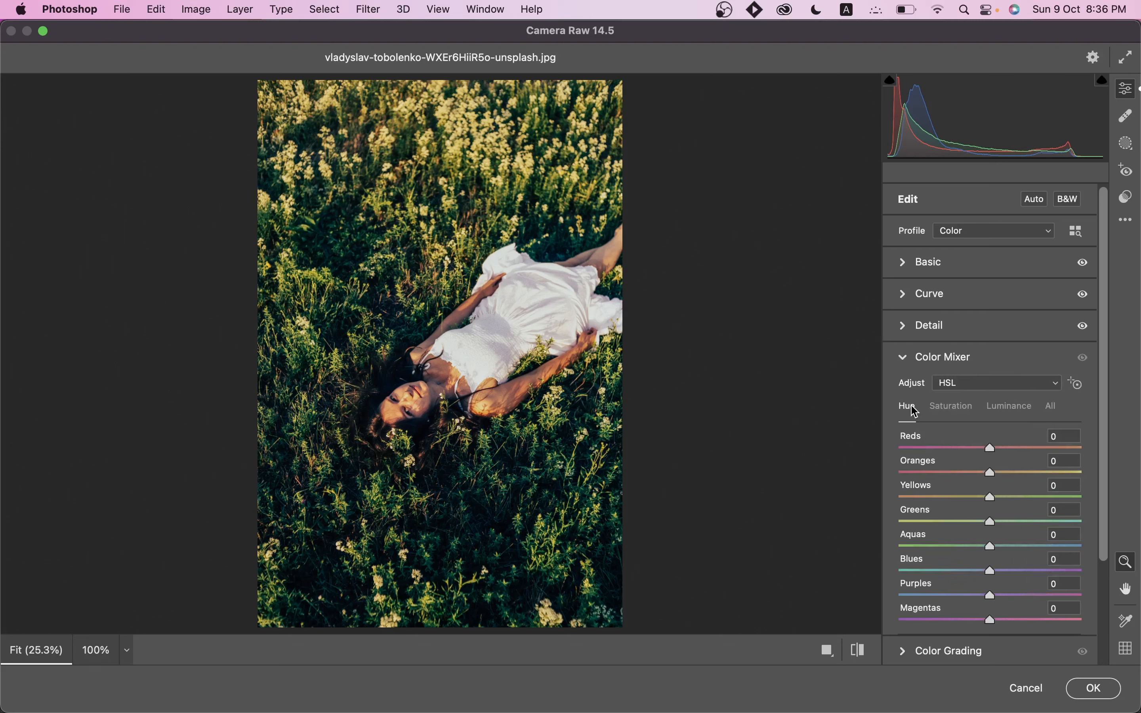
left_click(999, 449)
left_click_drag(996, 447, 977, 495)
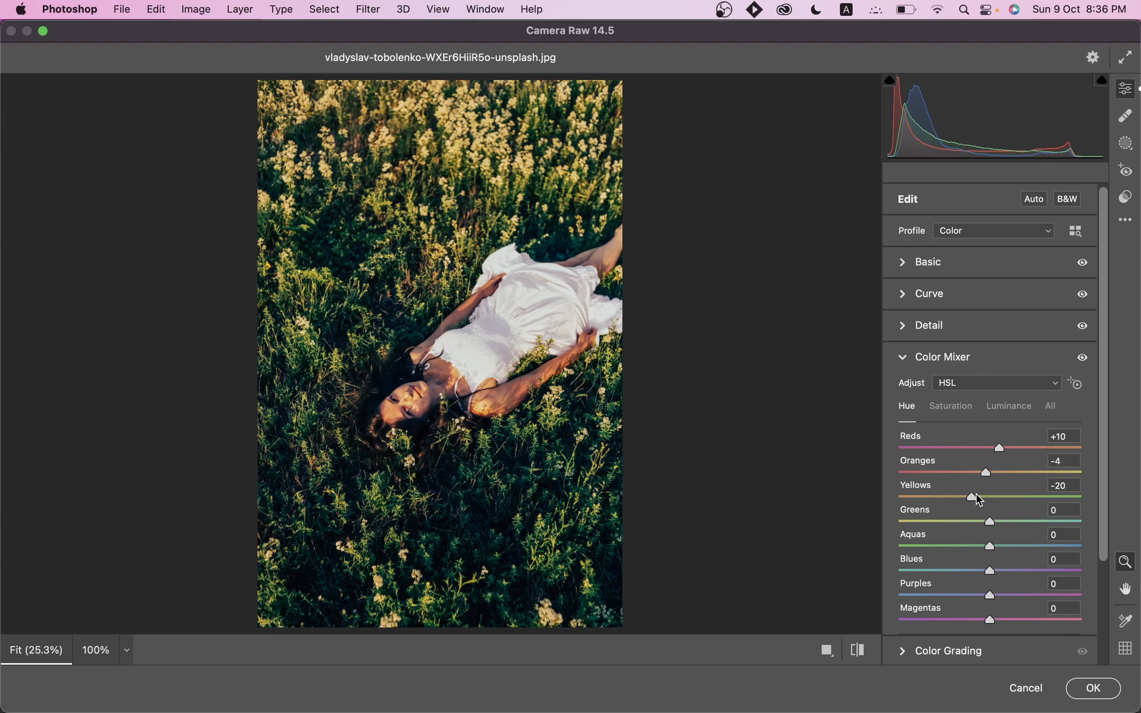
Shift the hues of aquas to +5, blues to -5 and purples to -60, and raise the magentas hue.
left_click_drag(991, 547, 990, 570)
left_click_drag(988, 594, 937, 596)
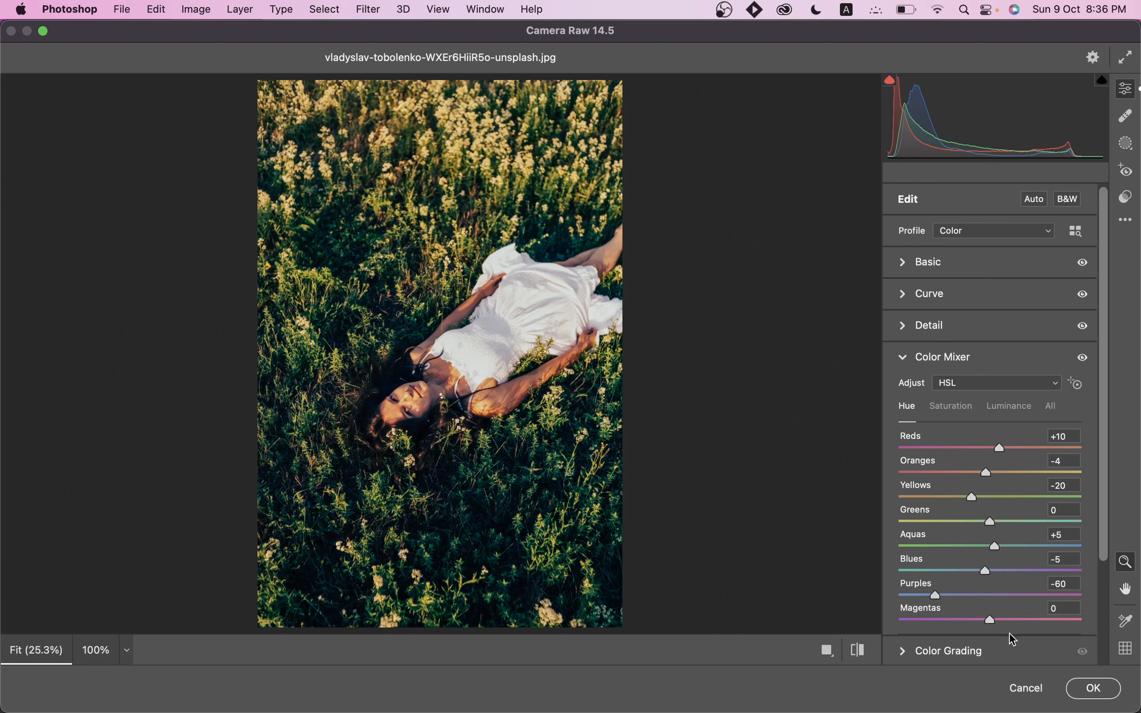
left_click(1014, 619)
Reduce the HSL saturation of reds and oranges to -20, yellows to -55 and greens to -50.
left_click(955, 406)
left_click(973, 449)
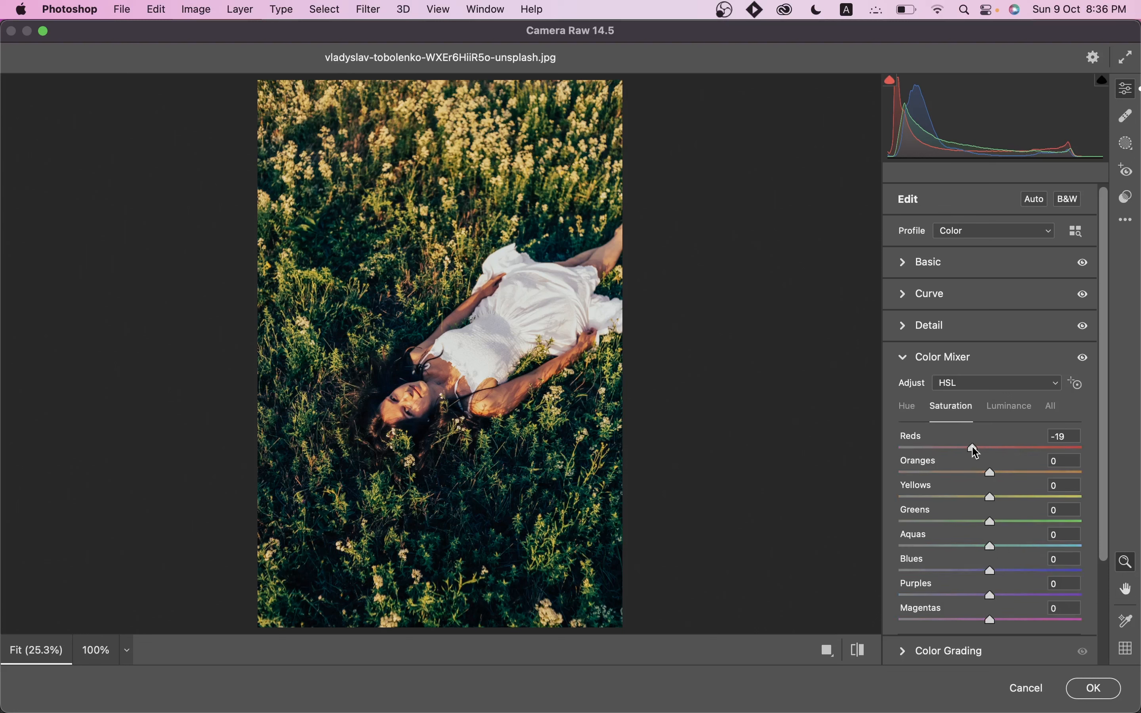
left_click(969, 470)
left_click_drag(968, 470, 943, 500)
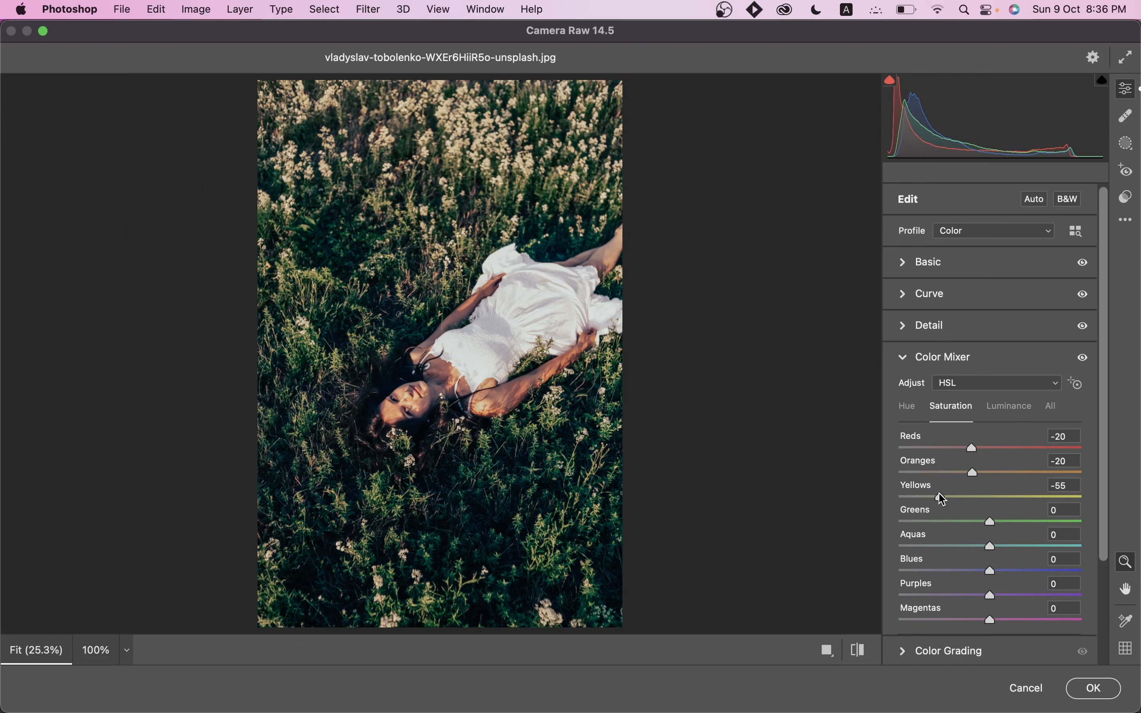
left_click(947, 521)
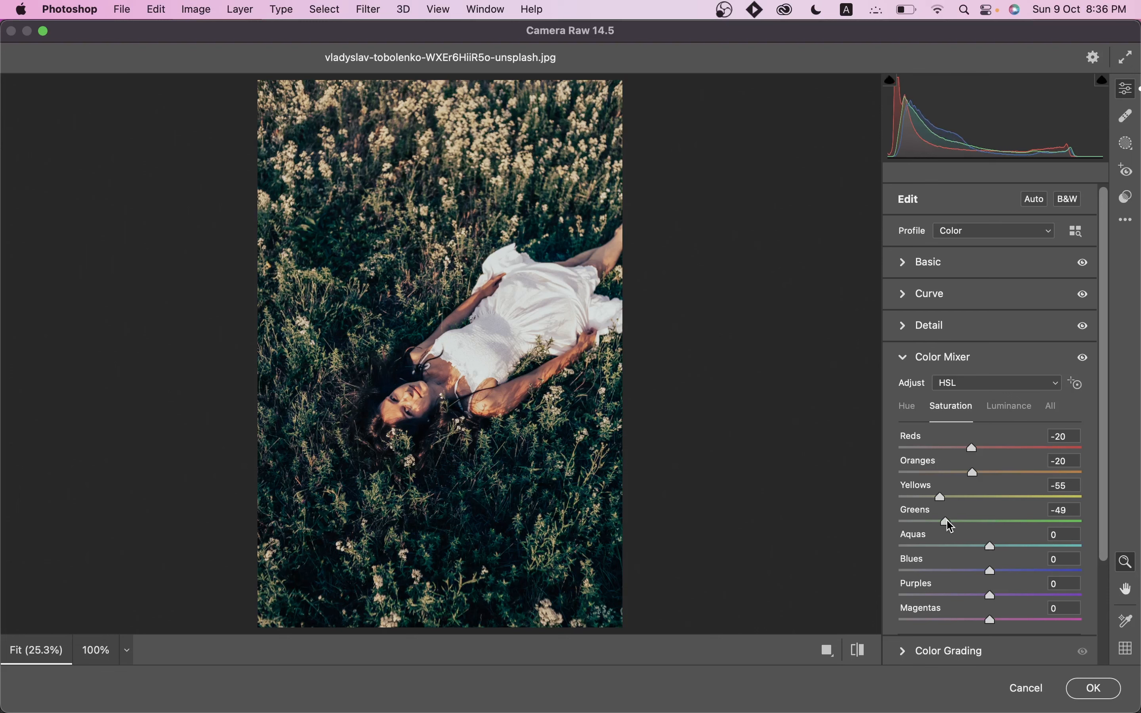
left_click_drag(948, 520, 948, 521)
Reduce the saturation of aquas to -10 and blues to -20, and lower the magentas saturation.
left_click(976, 548)
left_click_drag(974, 547, 975, 572)
left_click(962, 572)
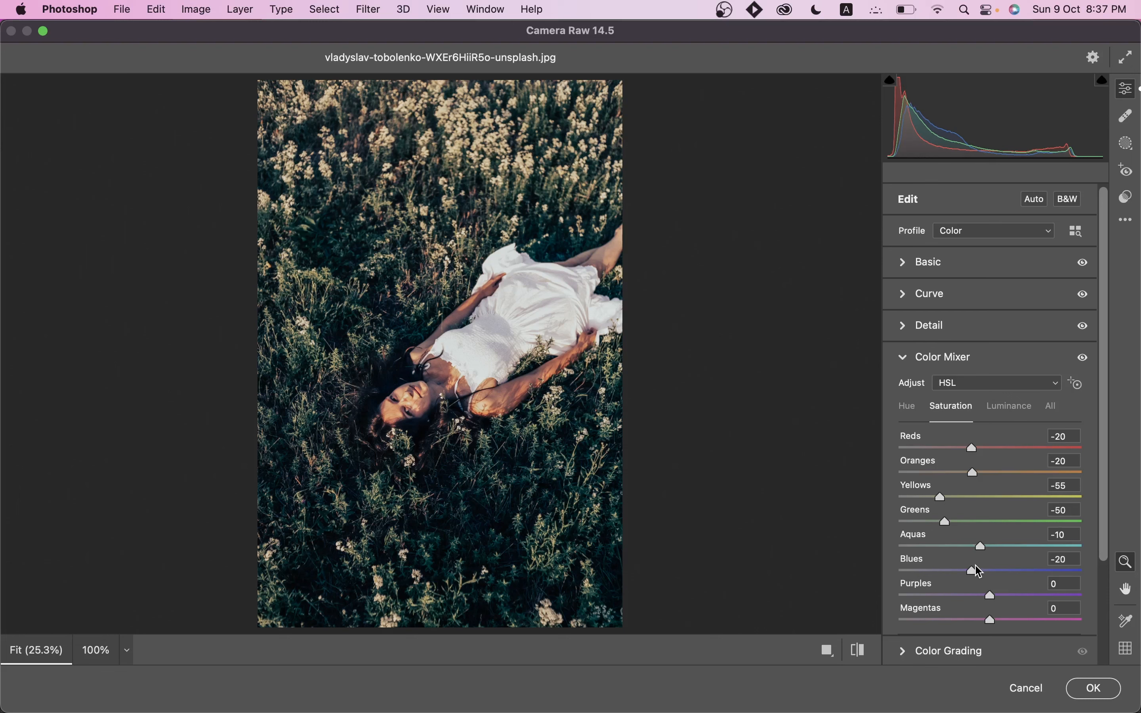
left_click(971, 620)
left_click_drag(977, 624, 971, 619)
Darken the HSL luminance of reds to -20 and blues to -10.
left_click(987, 407)
left_click_drag(990, 448, 977, 454)
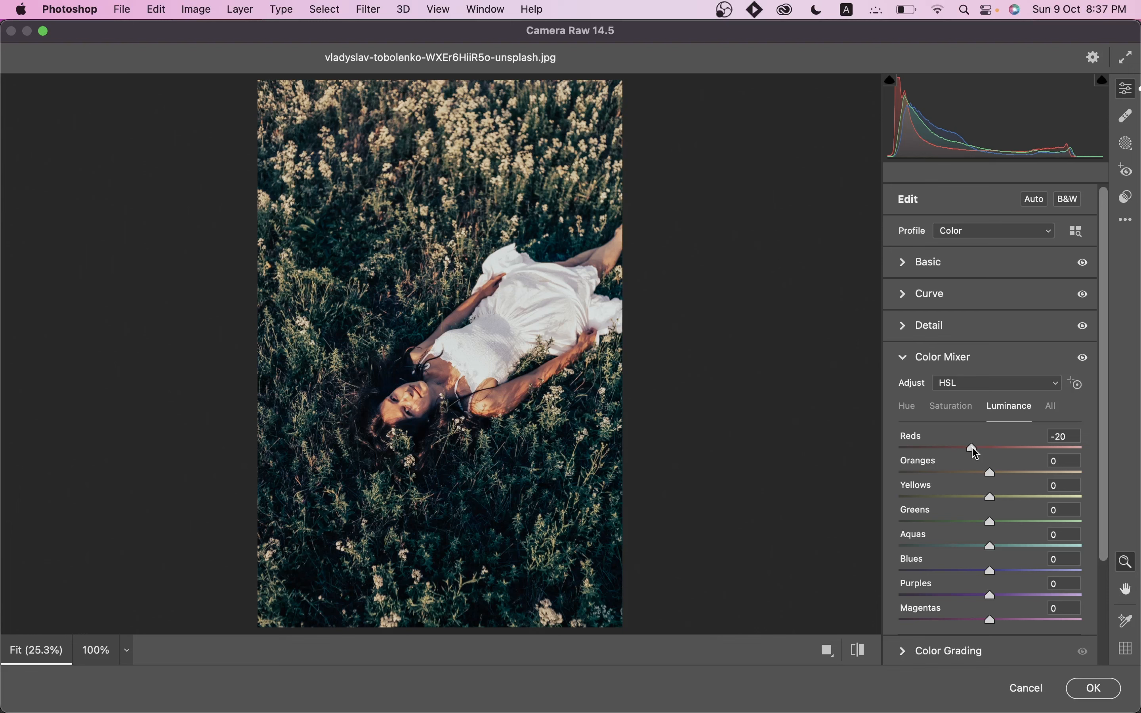
left_click(981, 571)
left_click_drag(980, 569, 983, 570)
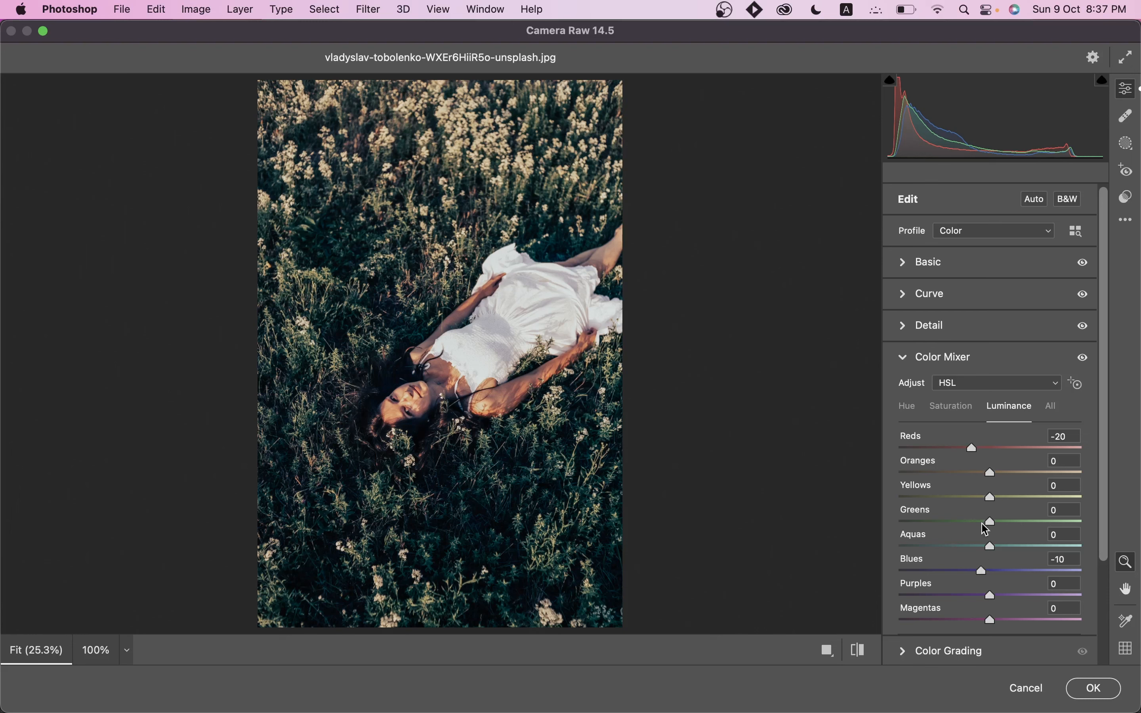
left_click(935, 359)
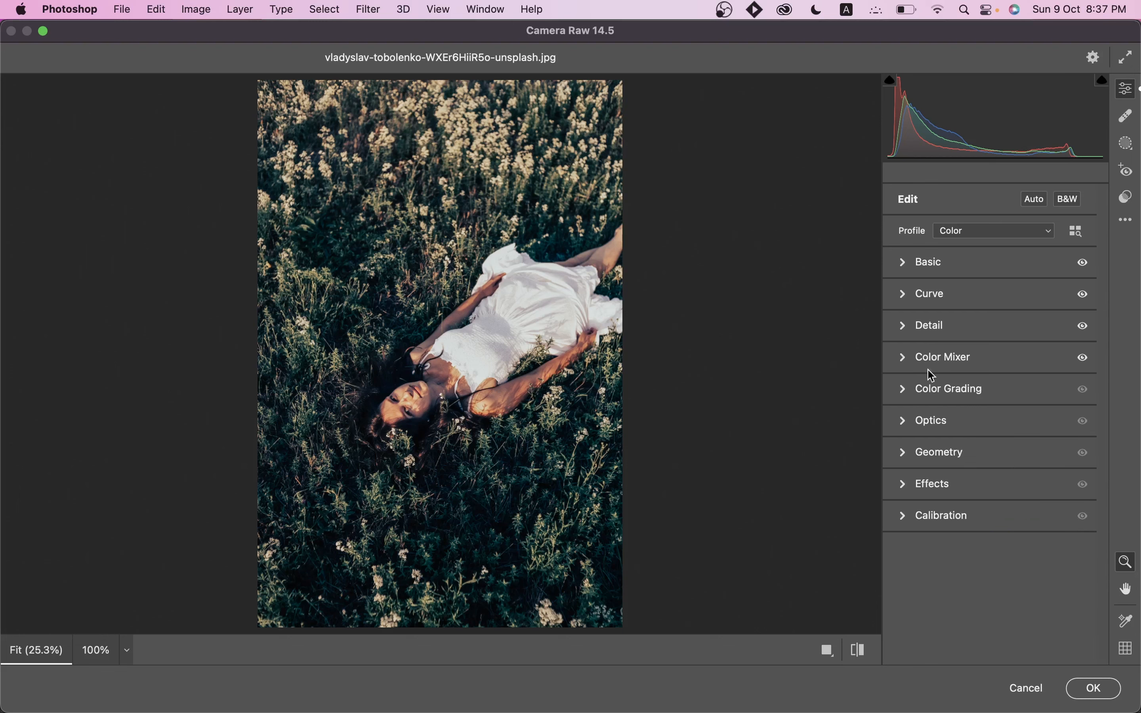
Color grade the shadows with hue 40 and saturation 10, and set the blending to 100.
left_click(930, 392)
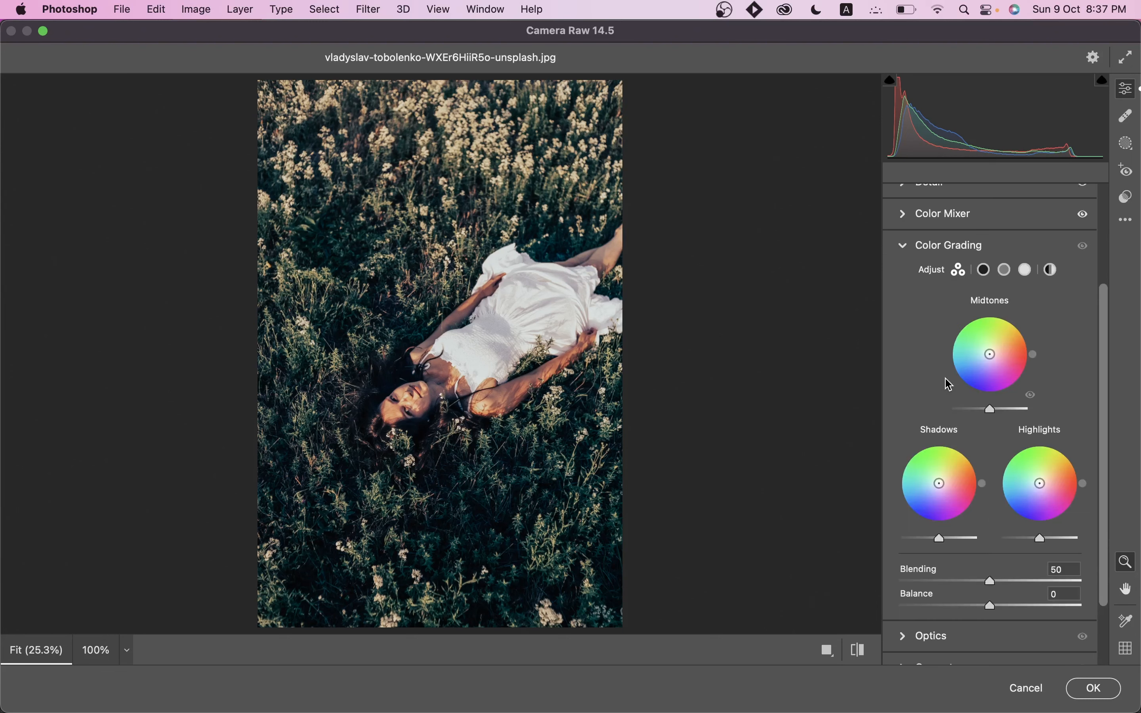
left_click(985, 270)
mouse_move(926, 491)
left_mouse_down()
mouse_move(941, 491)
mouse_move(919, 489)
mouse_move(917, 516)
left_mouse_up()
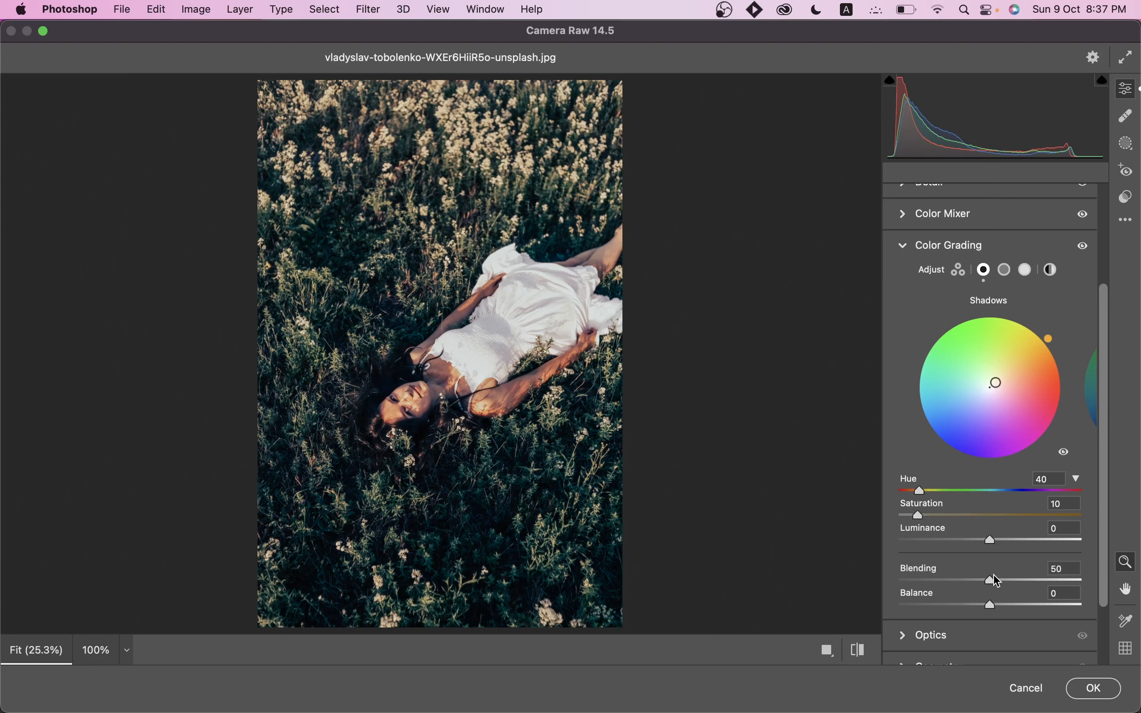
left_click_drag(995, 579, 1134, 582)
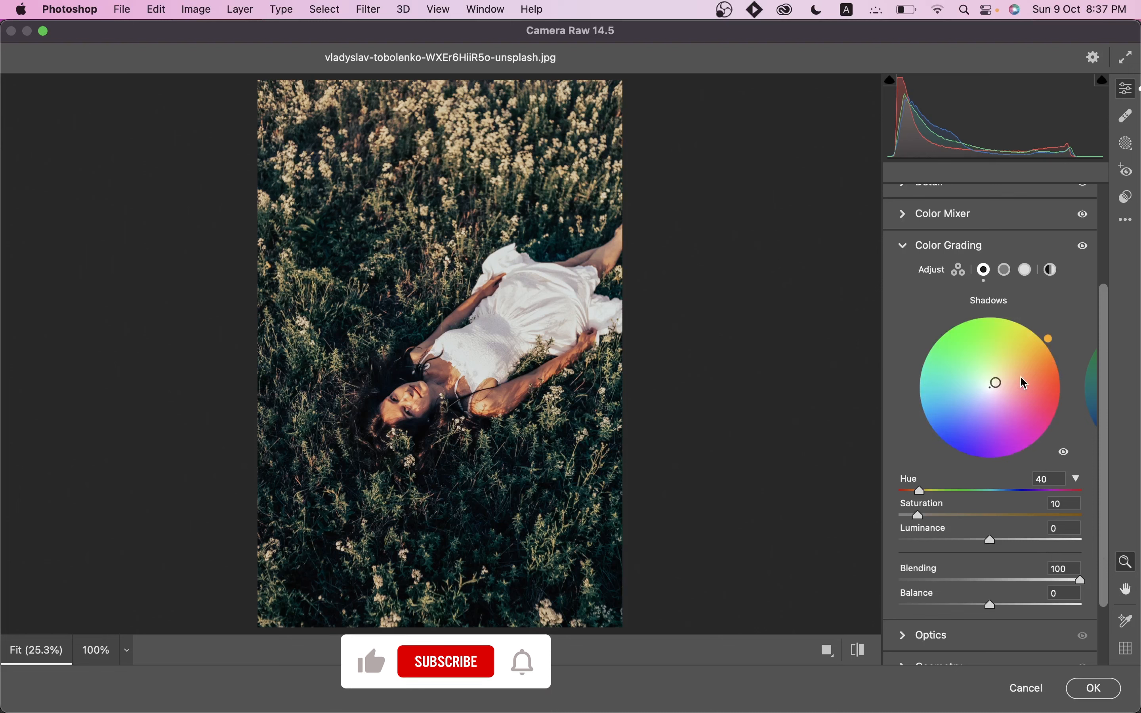
Color grade the highlights with hue 50 and a slight increase in saturation.
left_click(1026, 271)
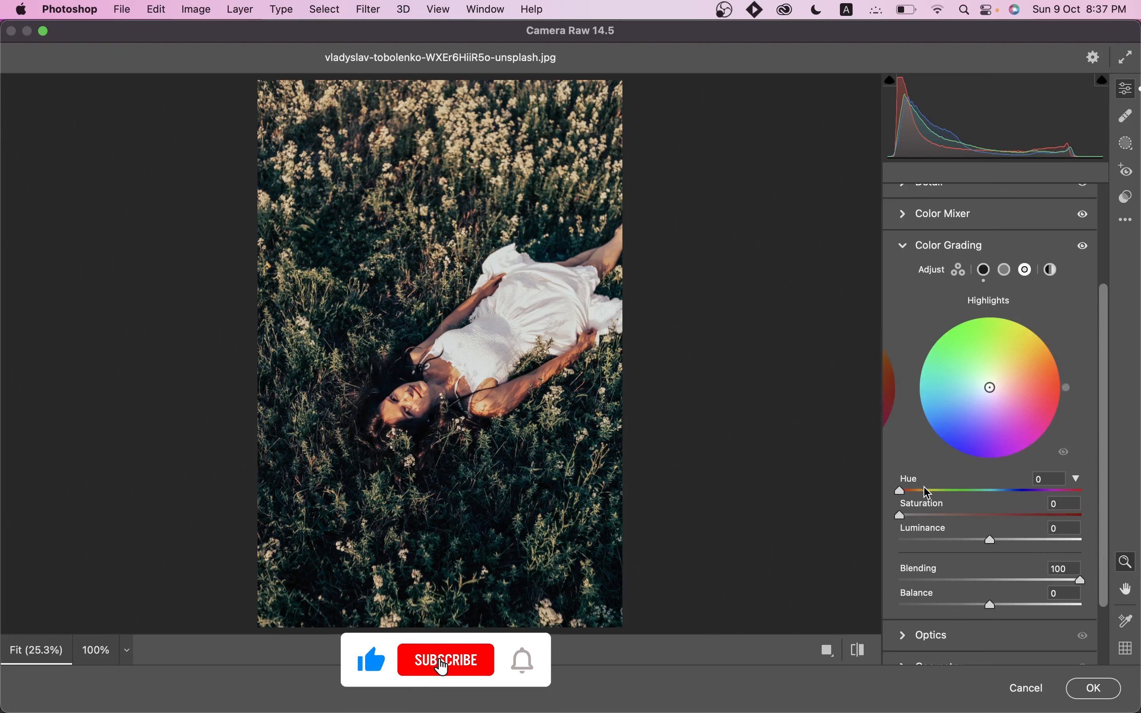
left_click_drag(925, 492, 927, 492)
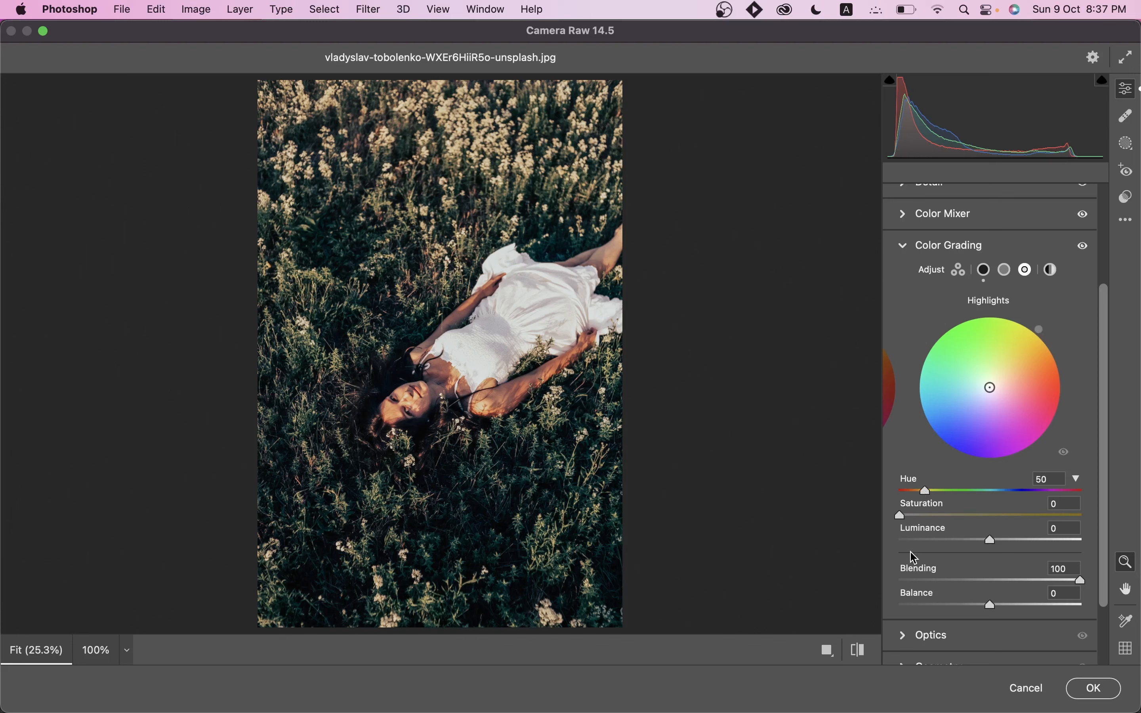
left_click_drag(900, 517, 909, 519)
left_click(936, 246)
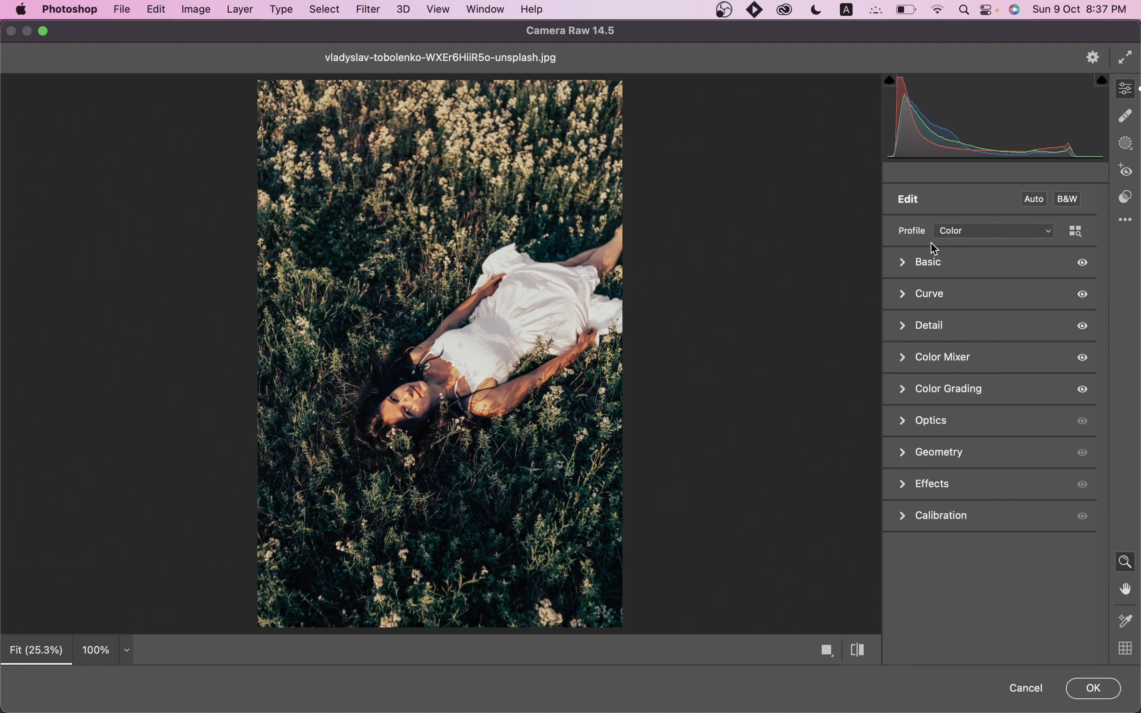
Add film grain in the effects settings with an amount of 20 and a size of 20.
left_click(935, 484)
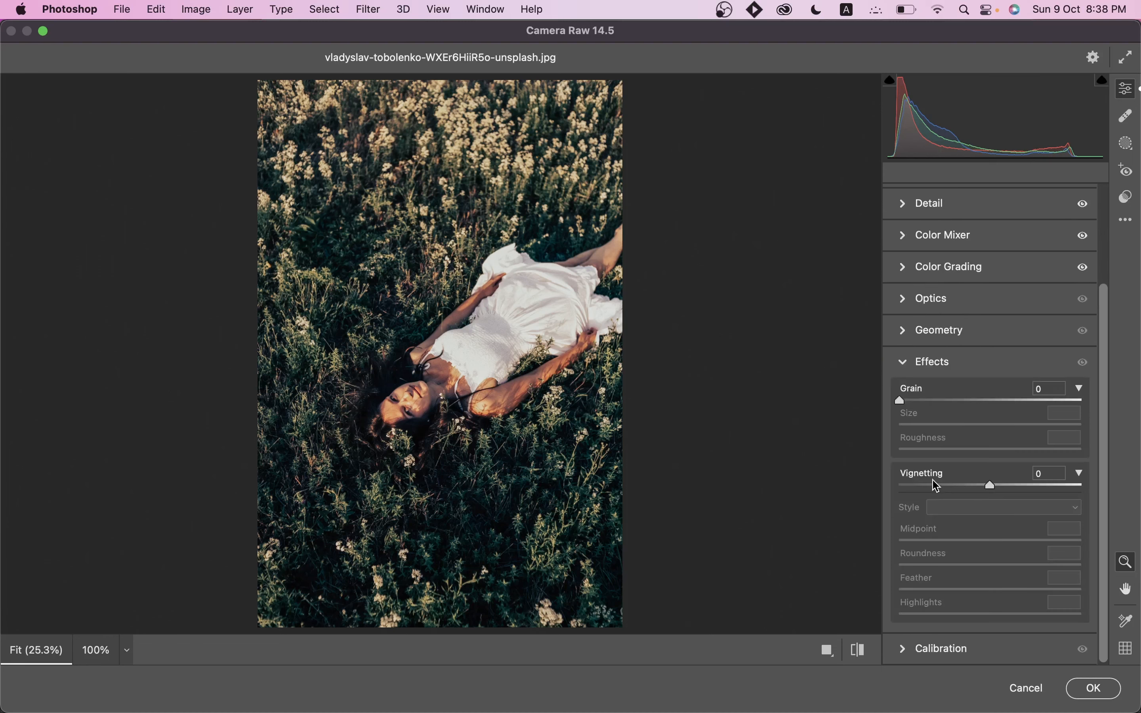
left_click(928, 402)
left_click_drag(928, 401, 937, 404)
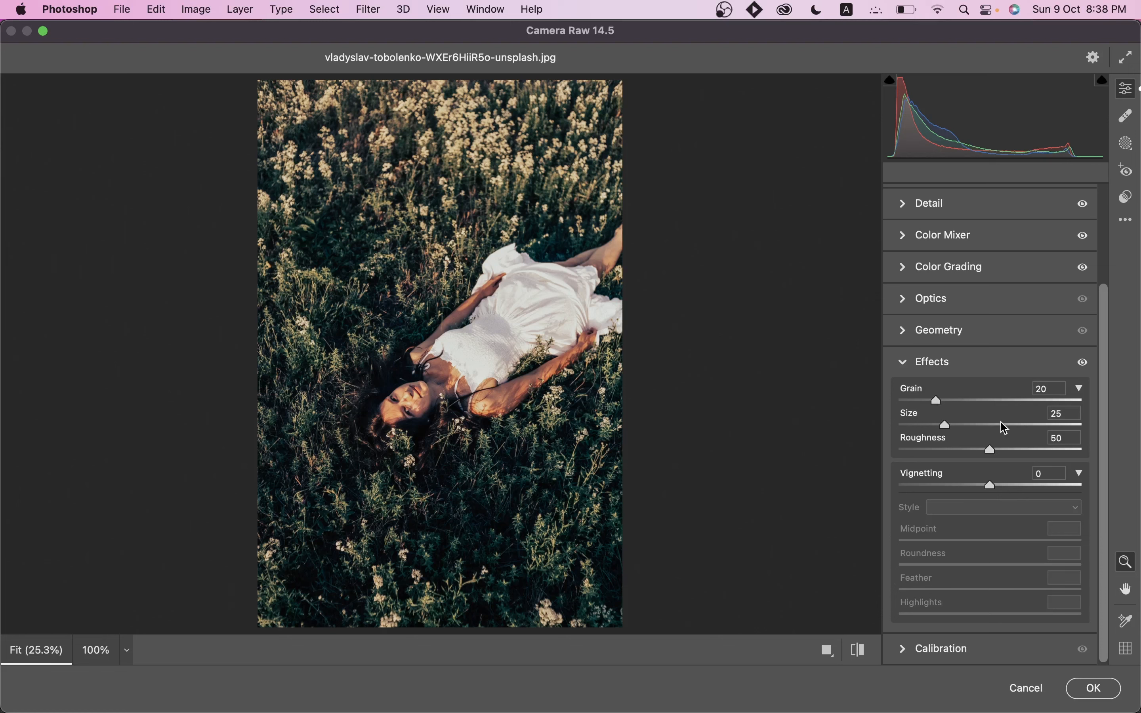
left_click_drag(948, 429, 936, 426)
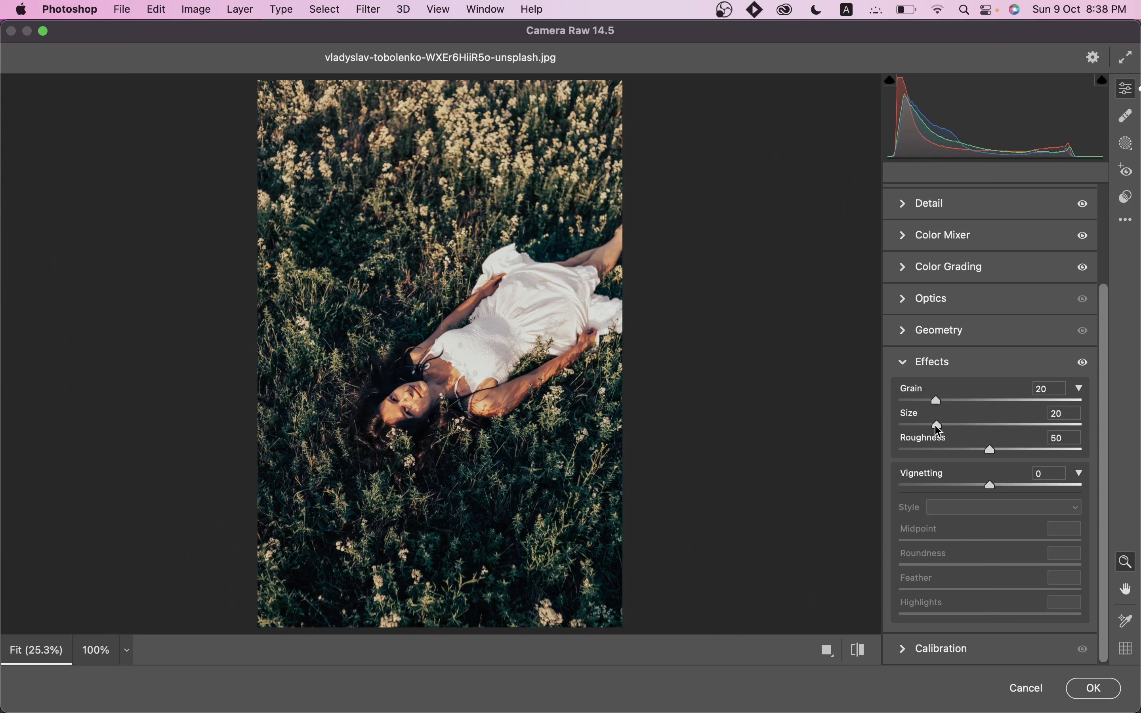
left_click(936, 364)
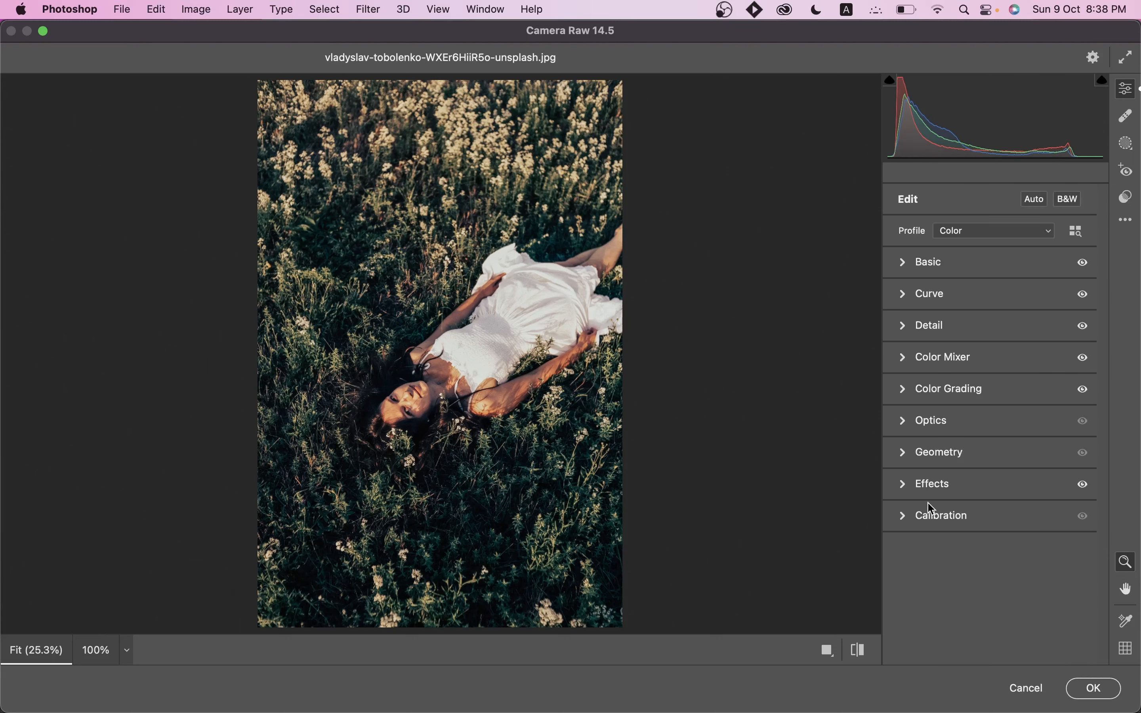
Calibrate the red primary to hue +25 and saturation -10, and set the green primary hue to +50.
left_click(938, 521)
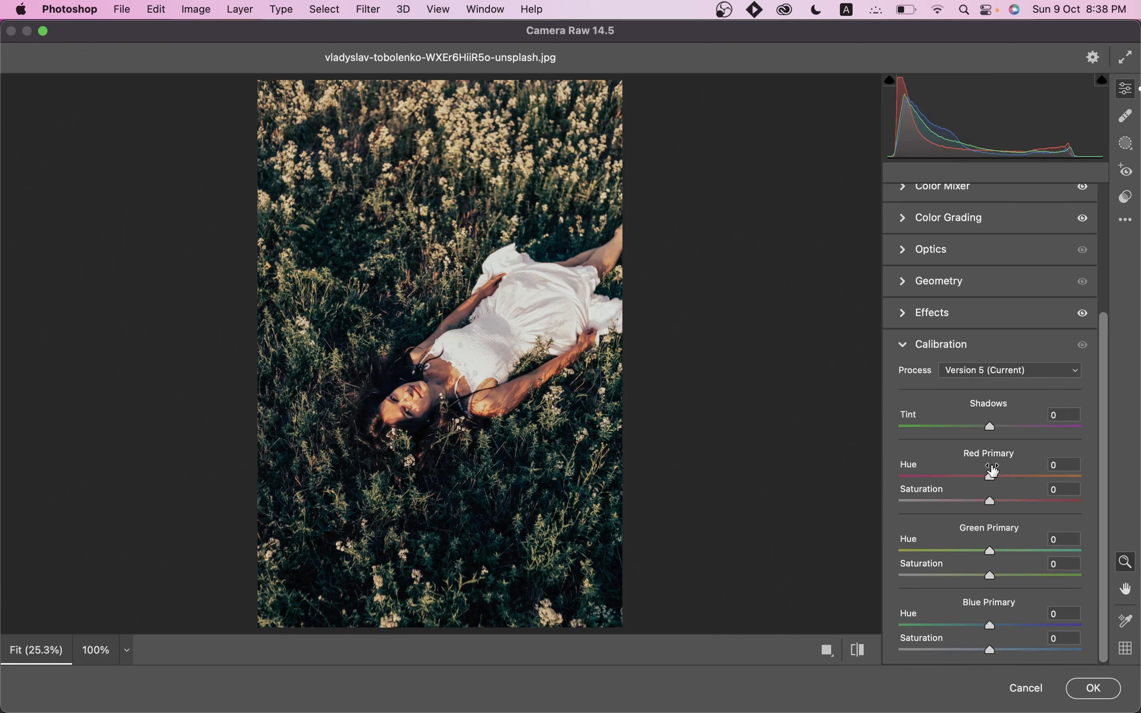
left_click_drag(992, 473, 980, 498)
left_click_drag(991, 551, 1036, 550)
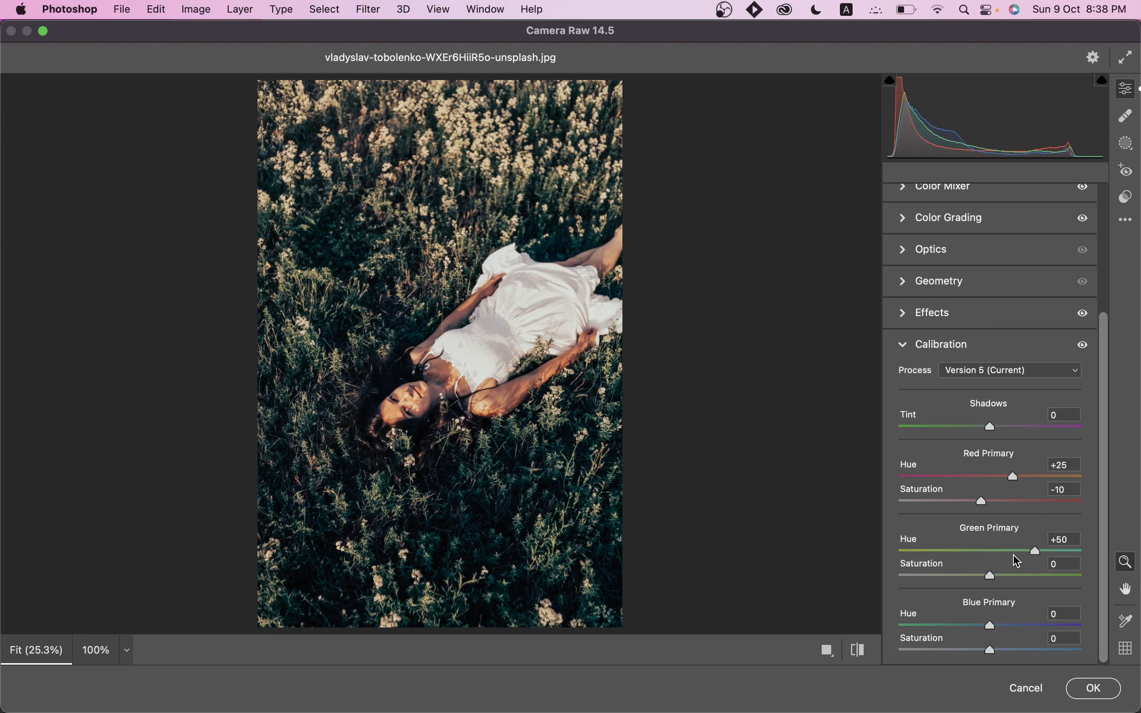
Set the calibration's green primary saturation to -10, and the blue primary to hue -10 and saturation -15.
left_click(972, 576)
left_click_drag(972, 576, 980, 573)
left_click(982, 625)
left_click(968, 650)
left_click_drag(971, 654, 980, 655)
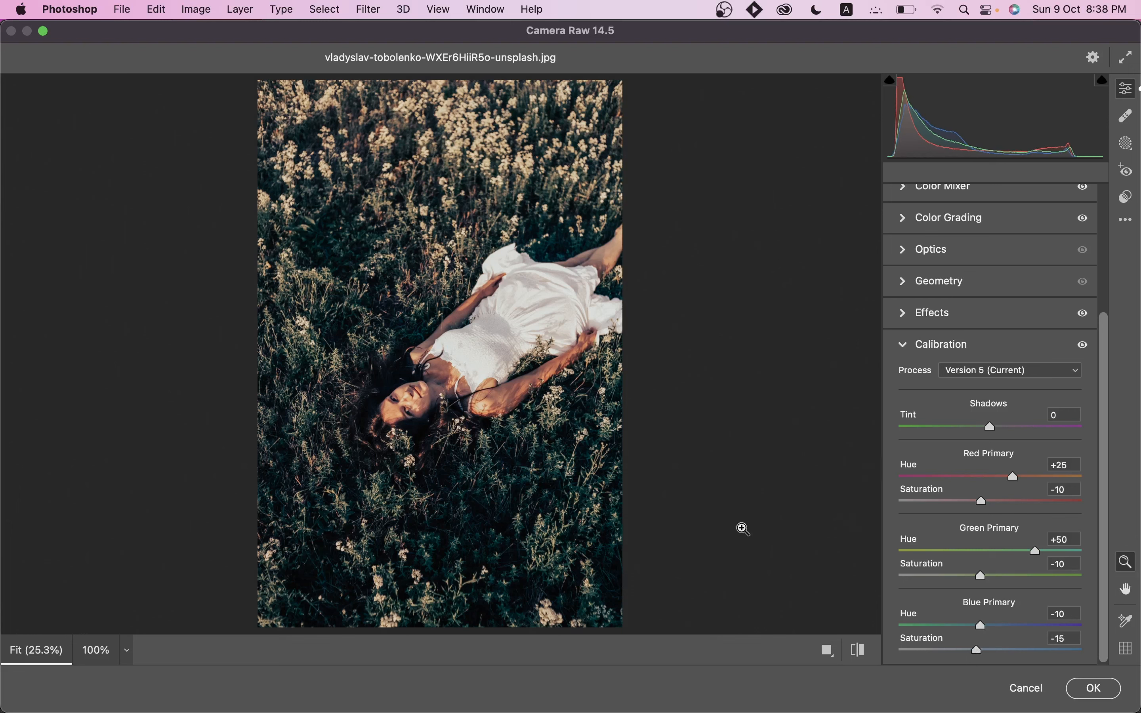
Compare the before and after versions side by side, examining the woman's face and the surrounding meadow up close.
key("q")
mouse_move(678, 323)
left_mouse_down()
mouse_move(742, 377)
mouse_move(680, 330)
left_mouse_up()
left_click_drag(675, 503, 737, 555)
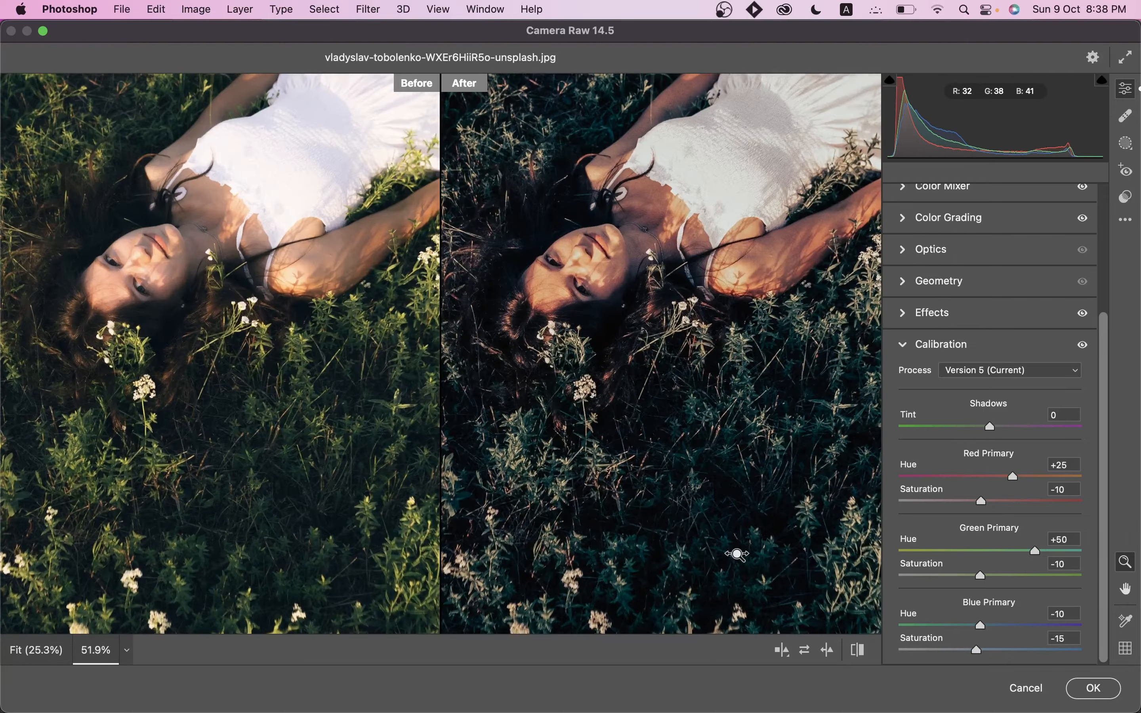
key("super+0")
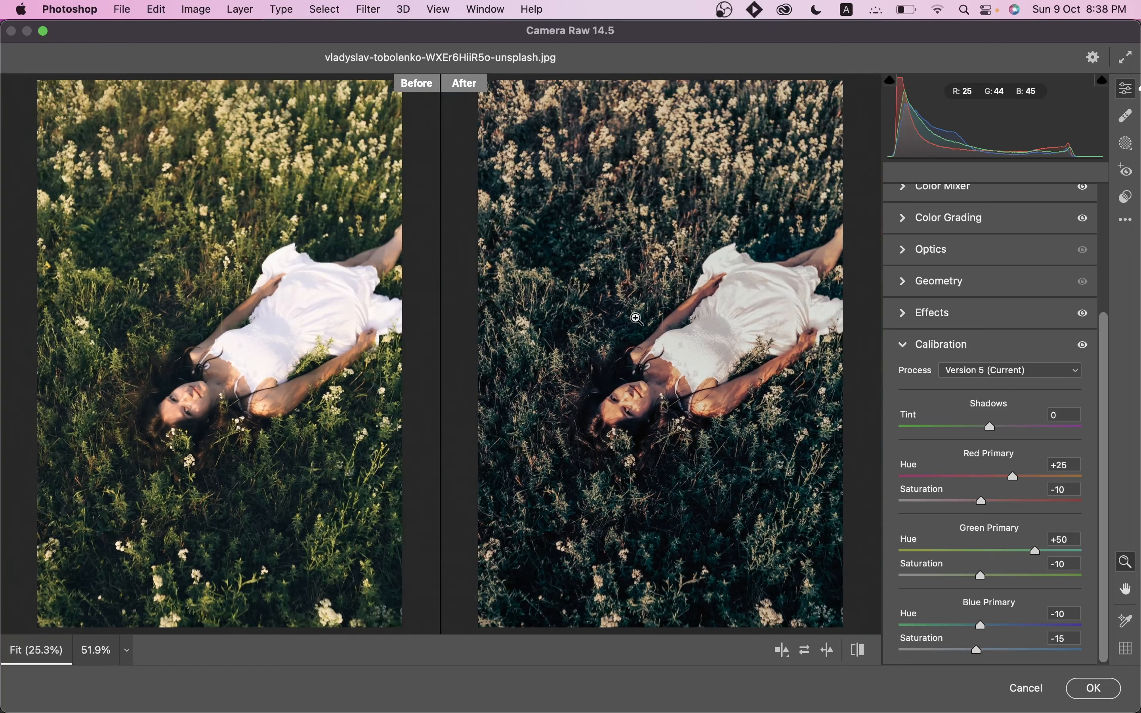
Copy the edit settings and apply the Camera Raw filter to the meadow portrait.
left_click(1126, 220)
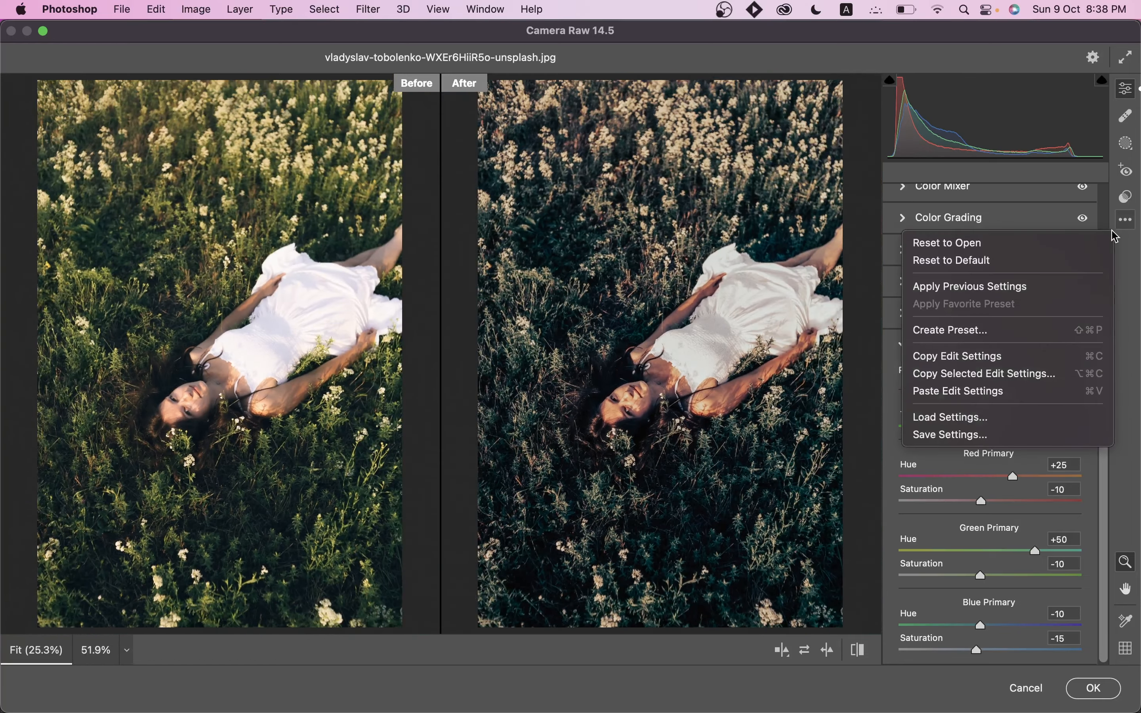
left_click(980, 364)
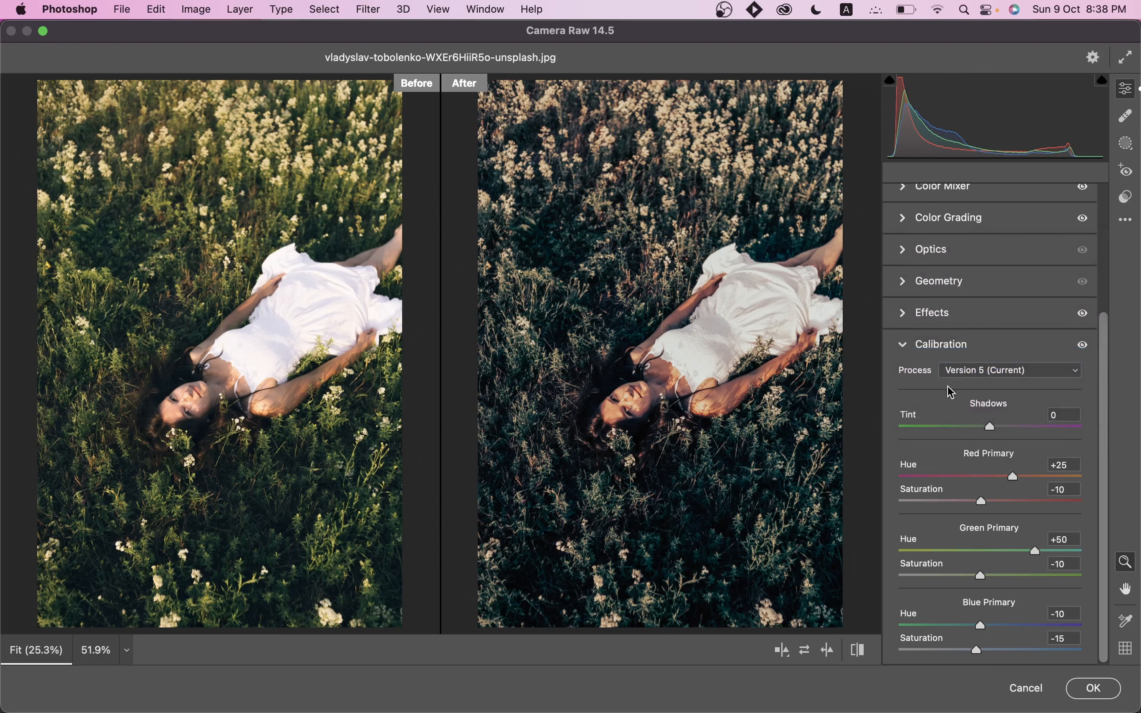
left_click(1114, 693)
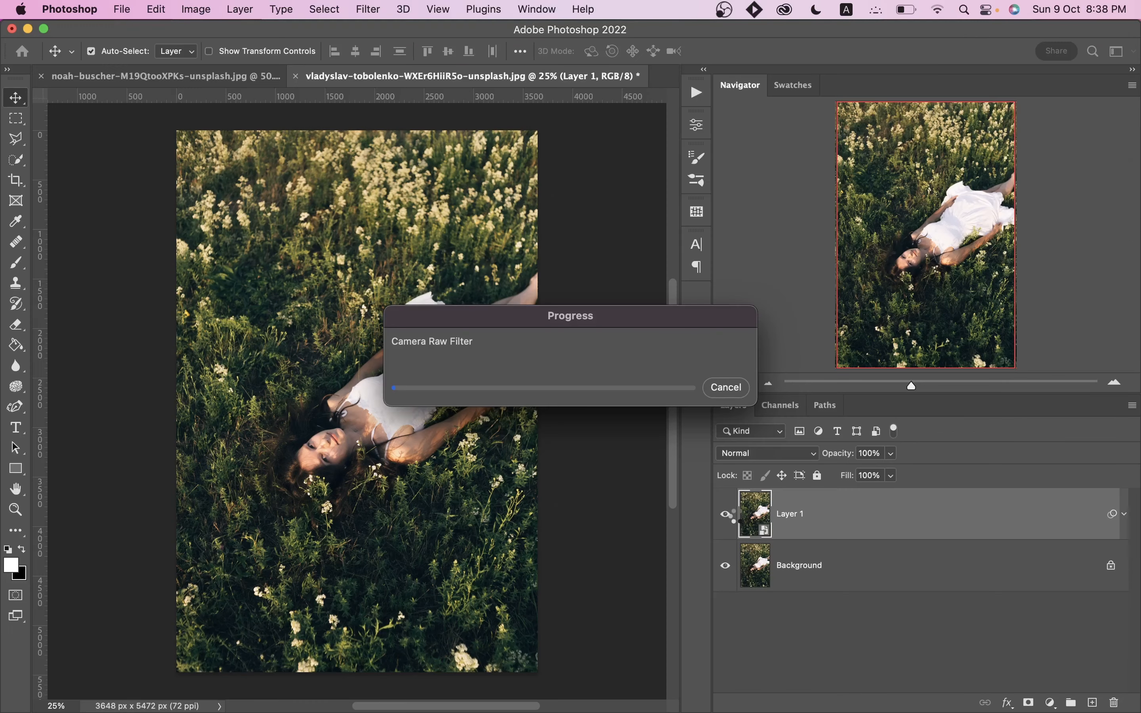
Compare the graded Layer 1 with the original by hiding the layer and showing it again.
left_click(726, 515)
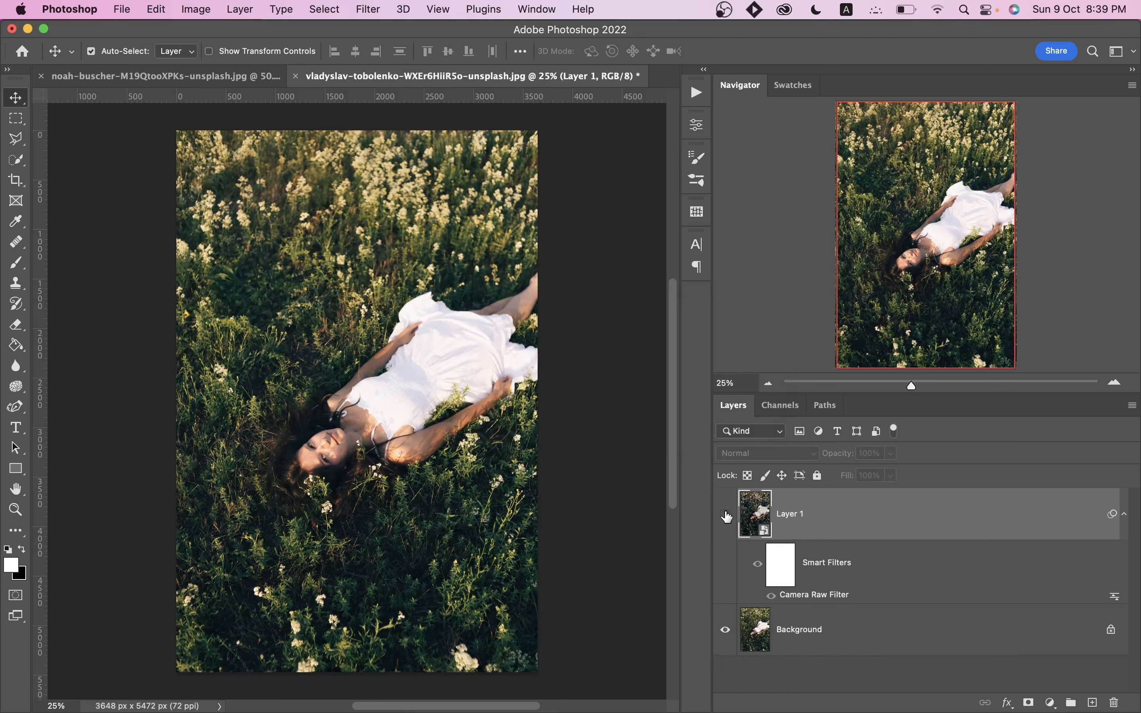
left_click(726, 515)
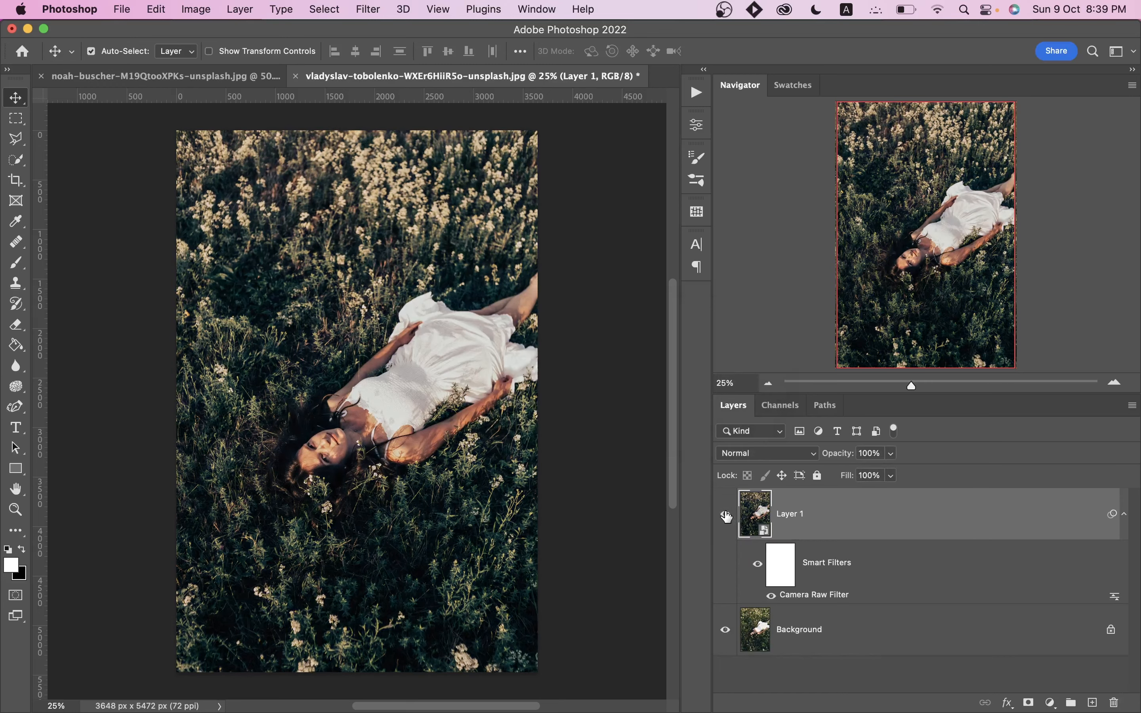
Duplicate the background in noah-buscher-M19QtooXPKs-unsplash.jpg and paste the copied edit settings onto the duplicate in the Camera Raw Filter.
left_click(204, 81)
key("super+j")
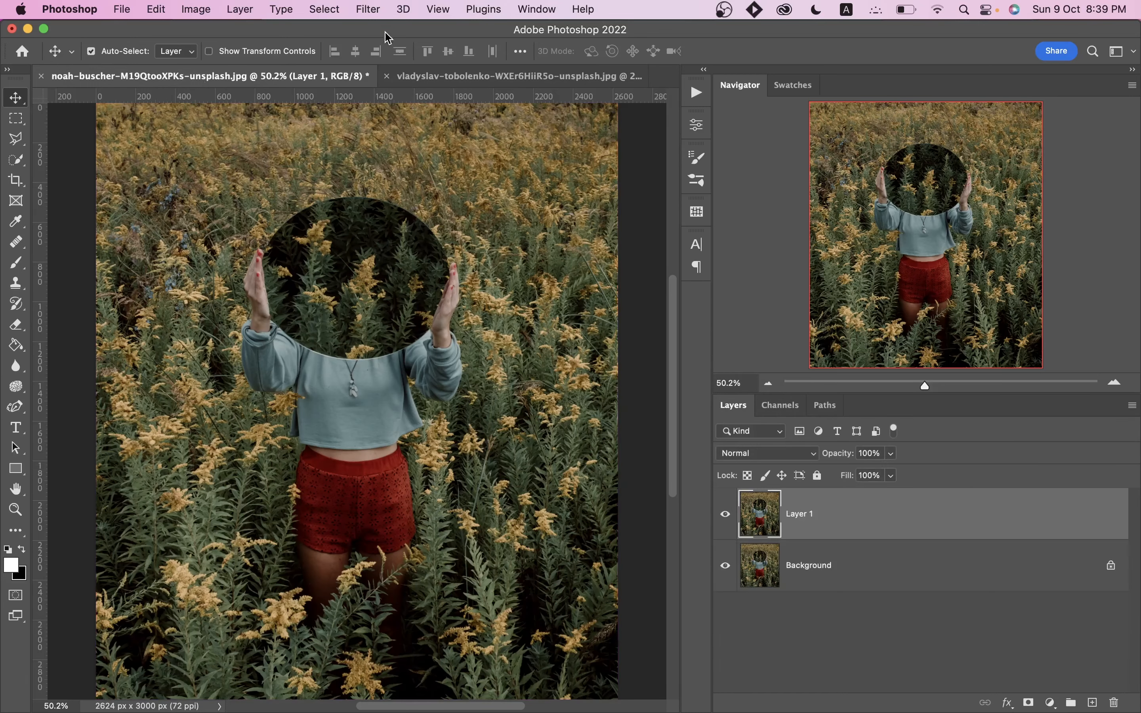
left_click(387, 14)
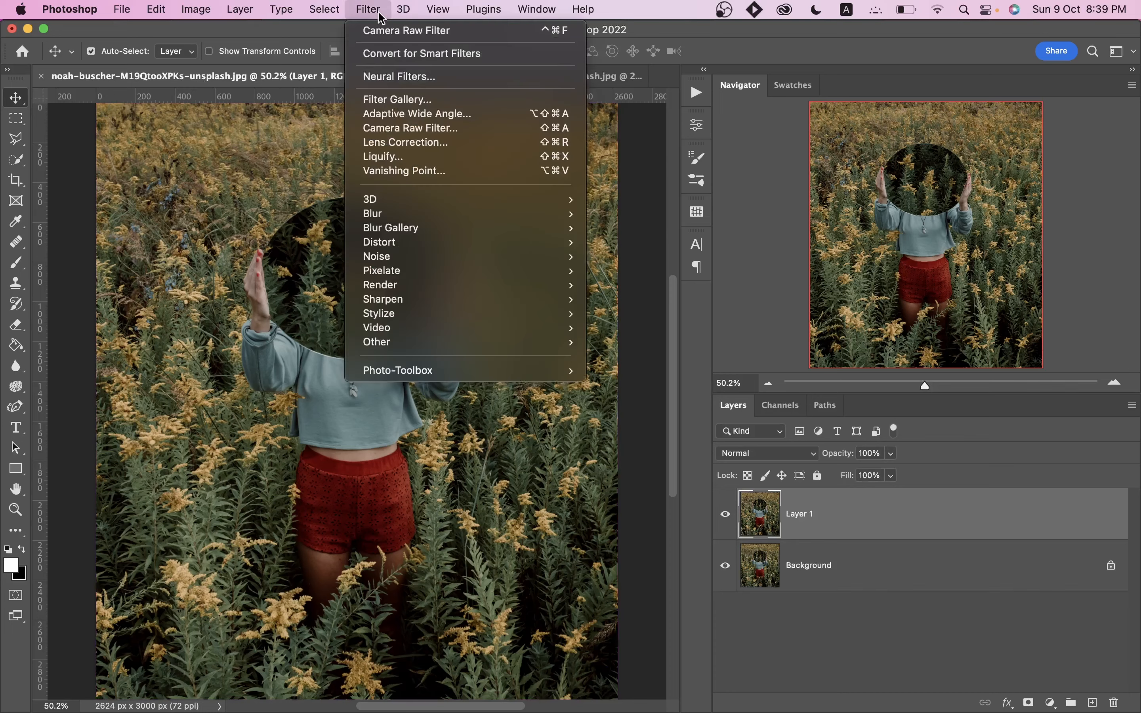
left_click(420, 126)
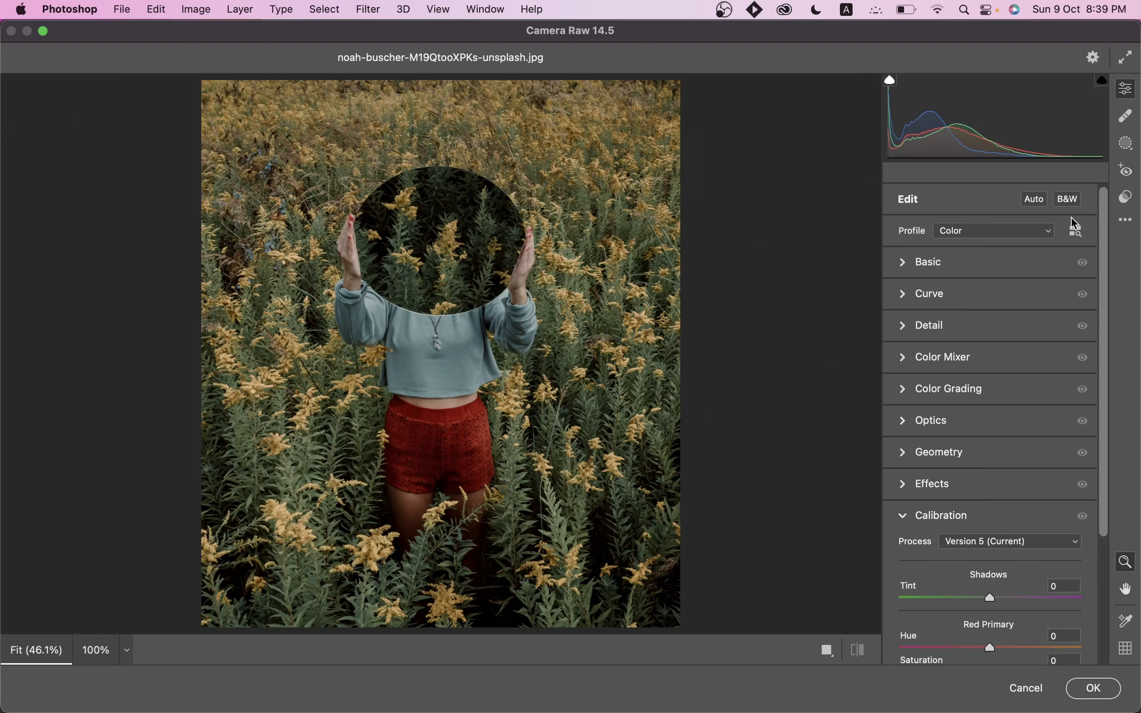
left_click(1125, 222)
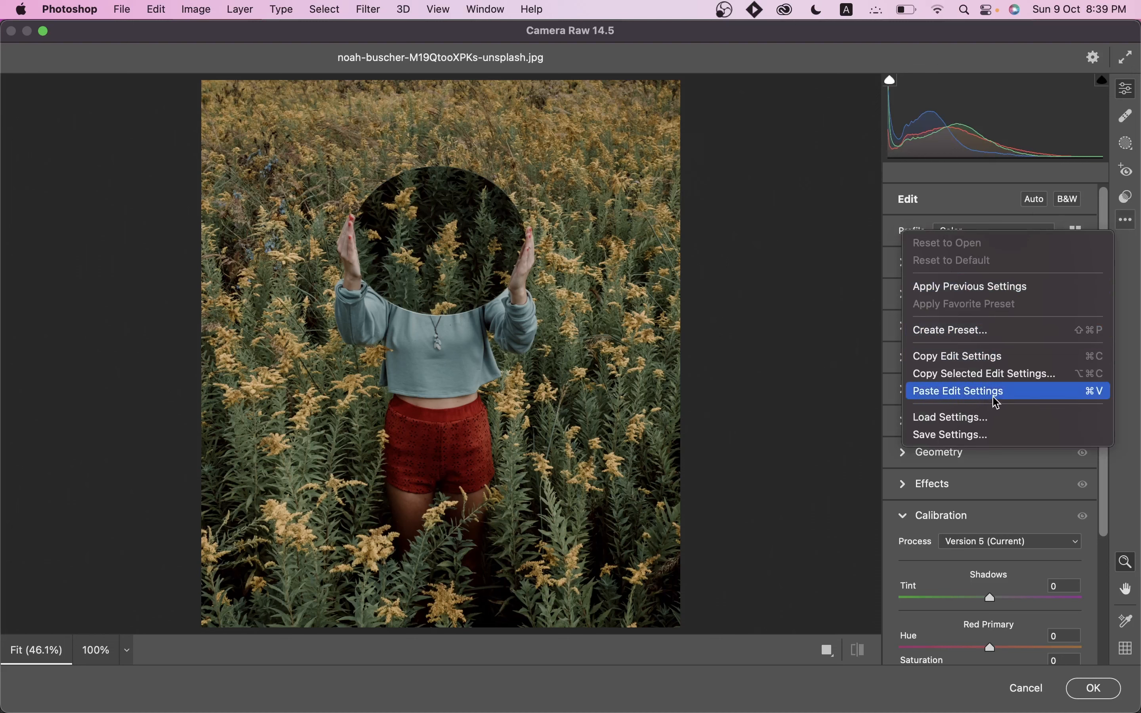
left_click(1008, 394)
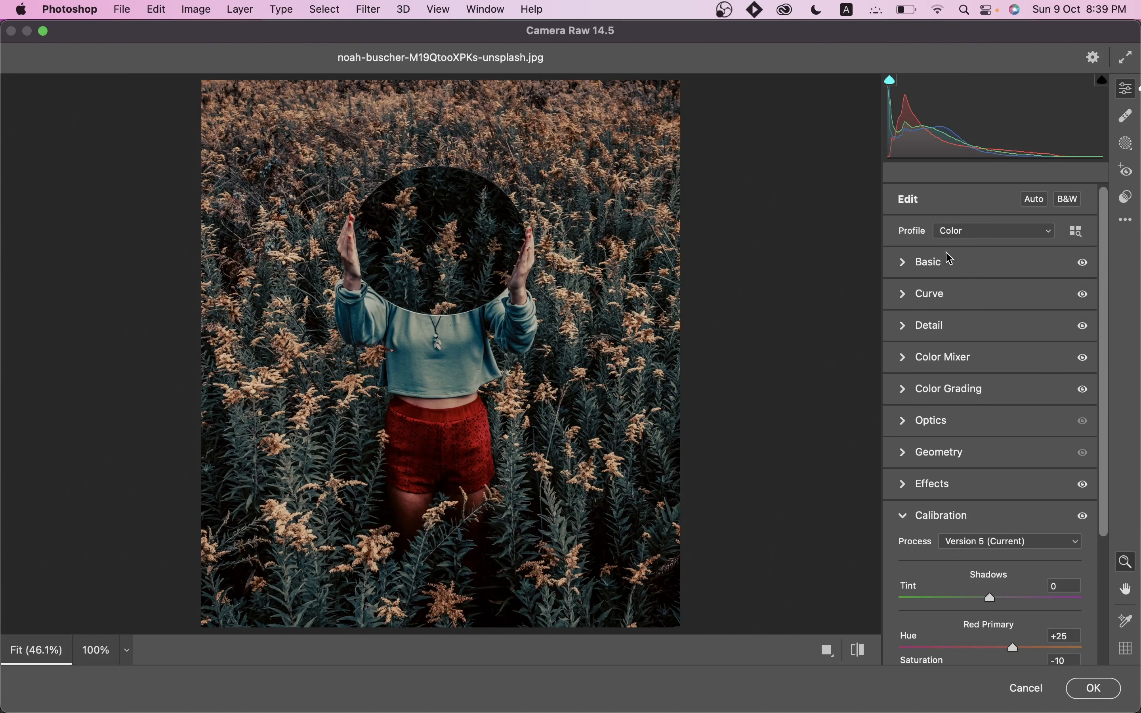
Set the exposure to +0.20 and apply the Camera Raw filter.
left_click(948, 260)
double_click(995, 351)
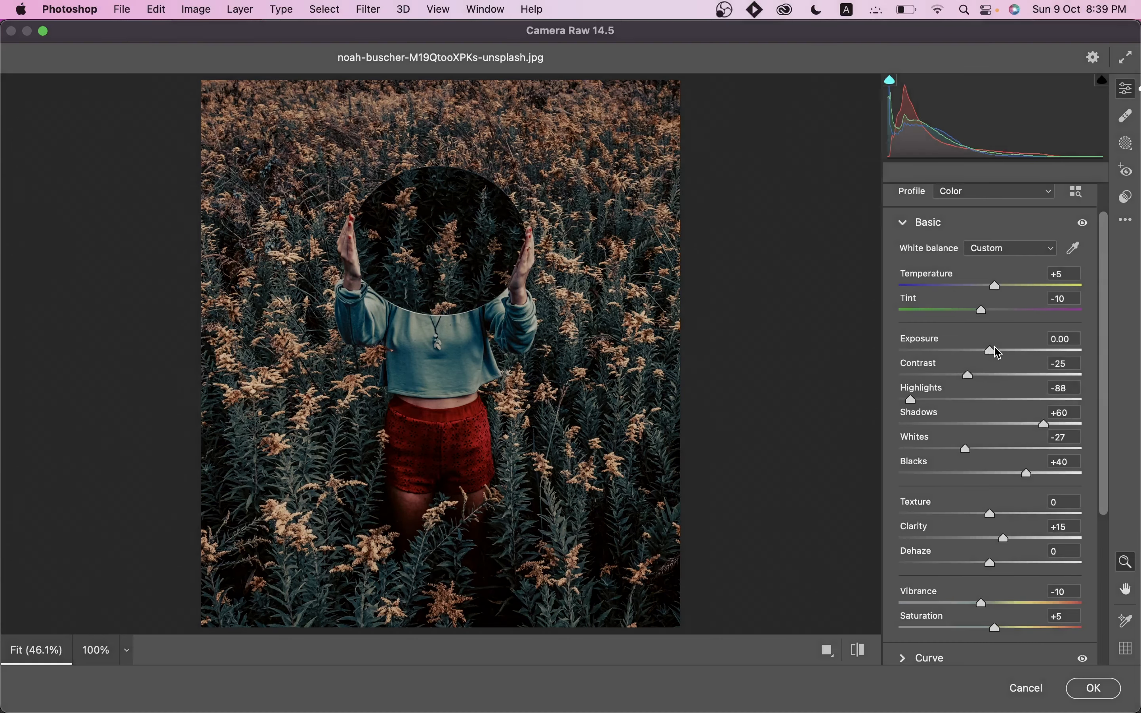
left_click_drag(992, 351, 997, 352)
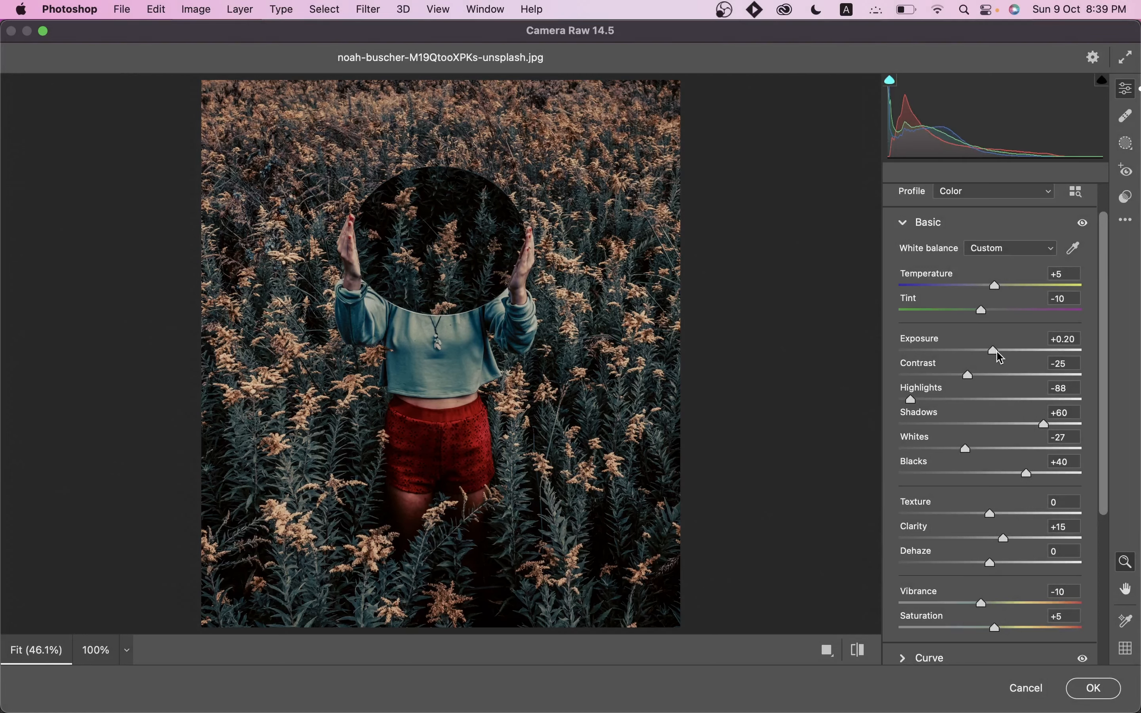
left_click(1077, 687)
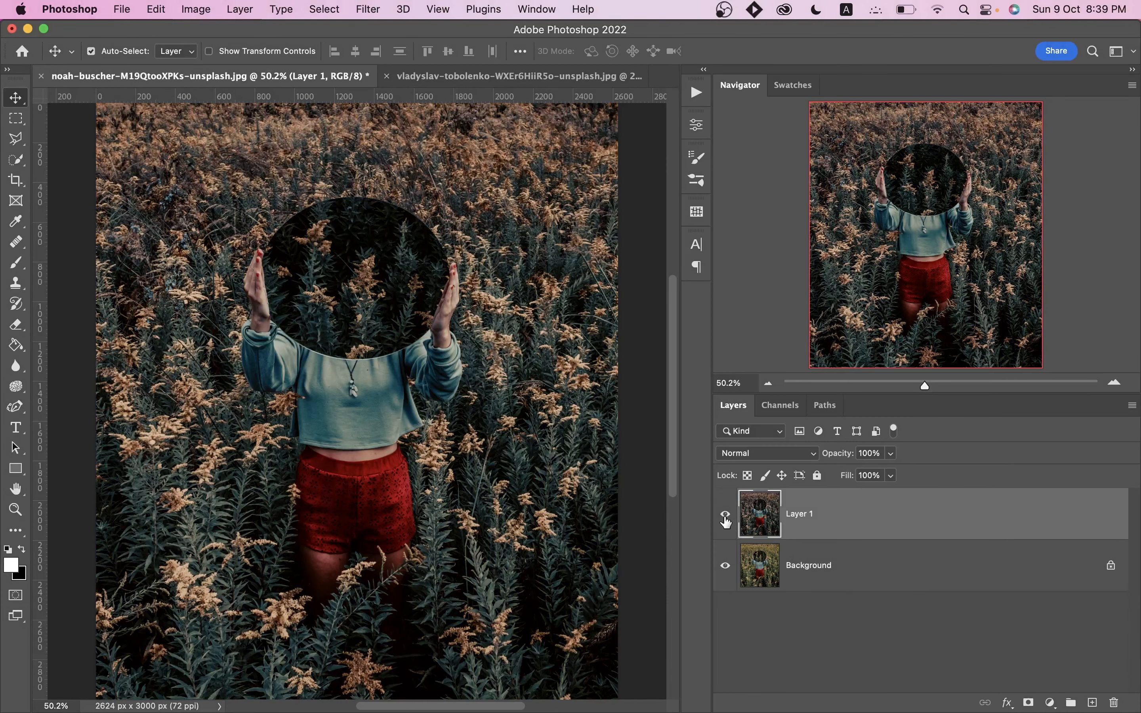
Compare Layer 1 with the original by toggling its visibility, and return to the vladyslav-tobolenko-WXEr6HiiR5o-unsplash.jpg document.
left_click(726, 521)
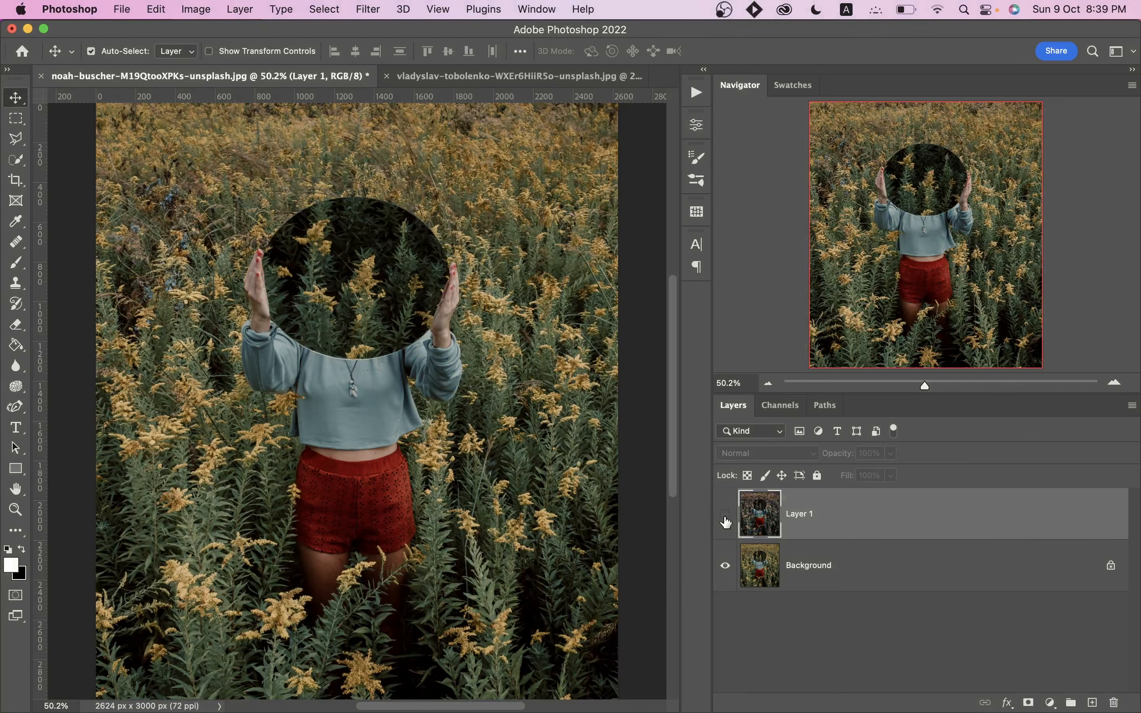
left_click(727, 521)
left_click(475, 79)
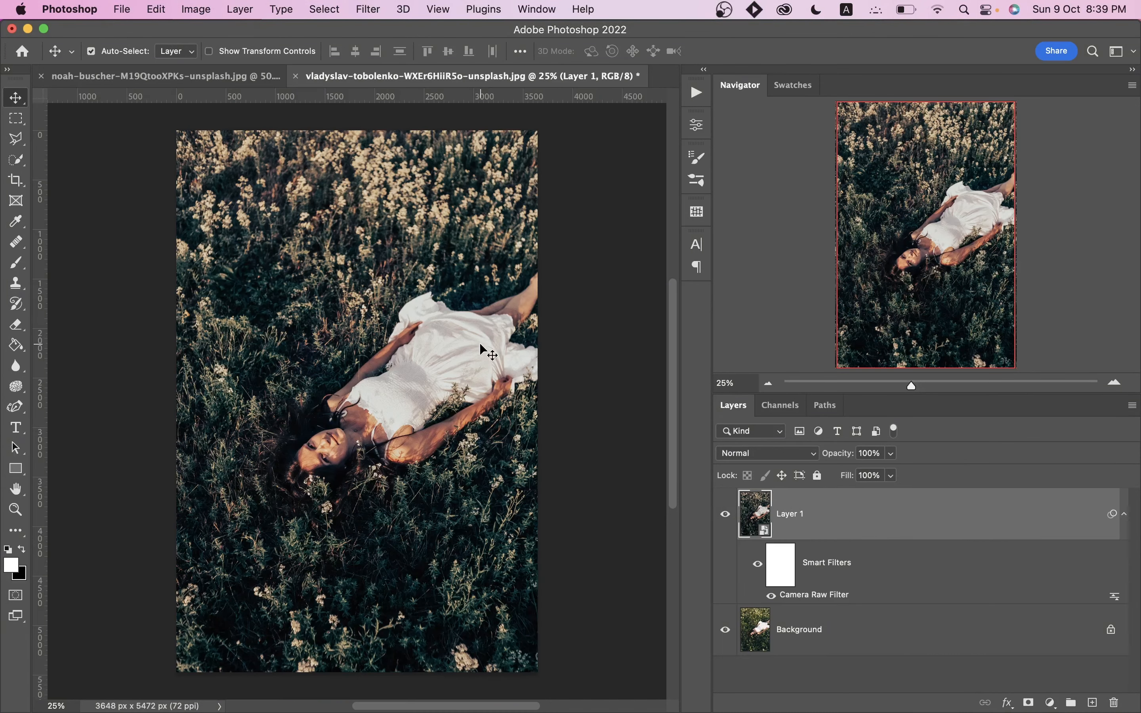